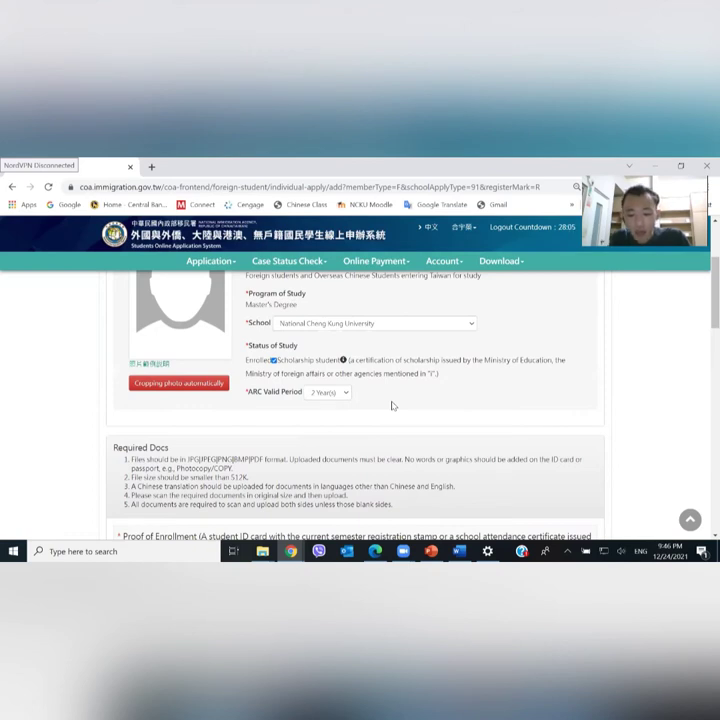
Scroll down to the Proof of Enrollment, Passport and Resident Visa upload rows
scroll(393, 405, down, 2)
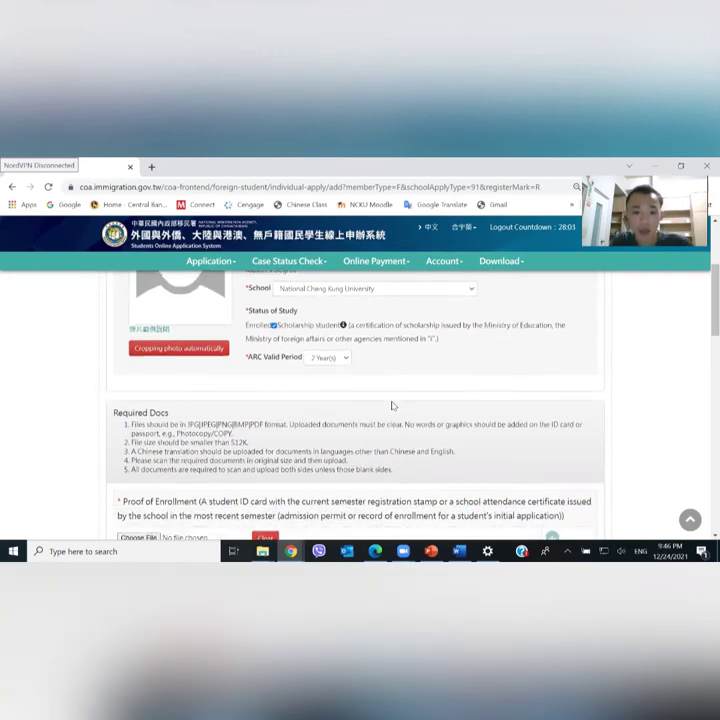
scroll(393, 402, down, 3)
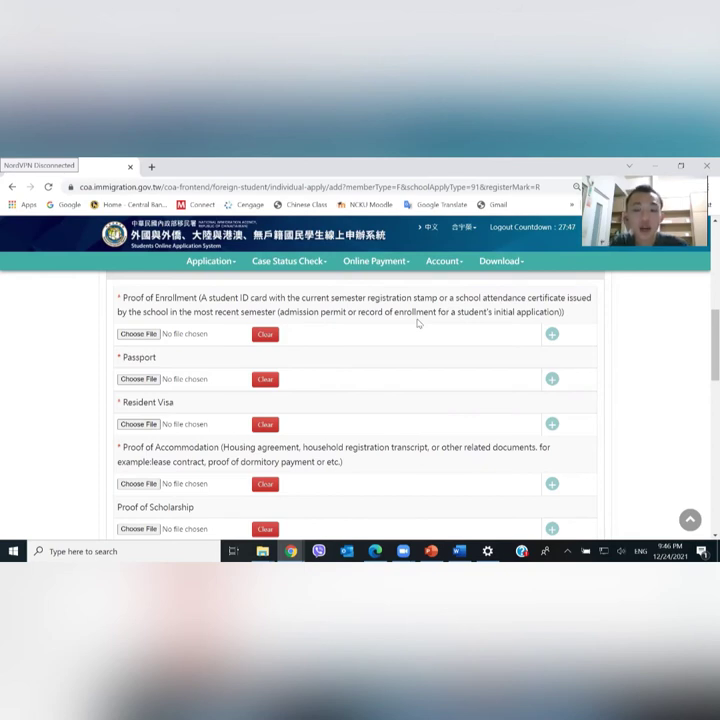
click(657, 168)
scroll(139, 337, up, 1)
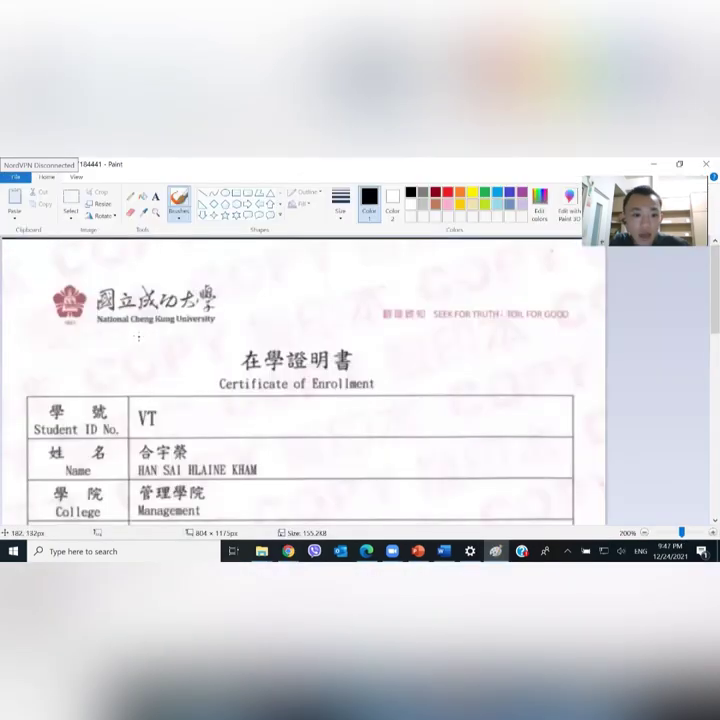
scroll(139, 337, down, 1)
scroll(220, 360, up, 1)
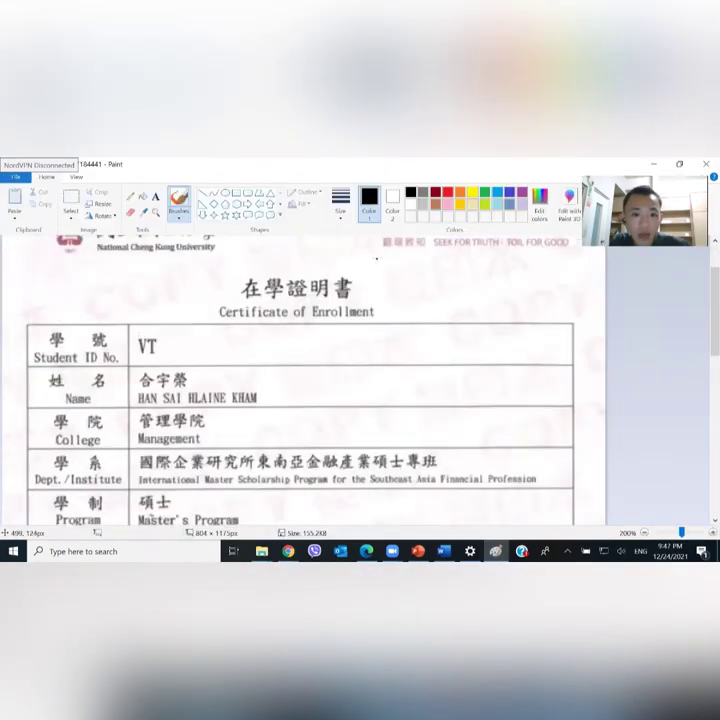
scroll(293, 385, up, 1)
scroll(300, 388, down, 10)
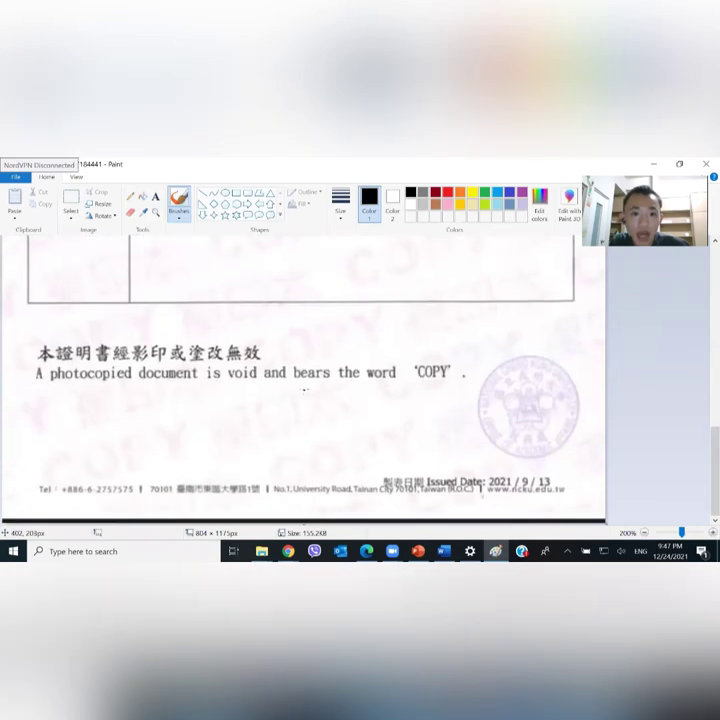
scroll(304, 390, up, 6)
scroll(304, 390, up, 3)
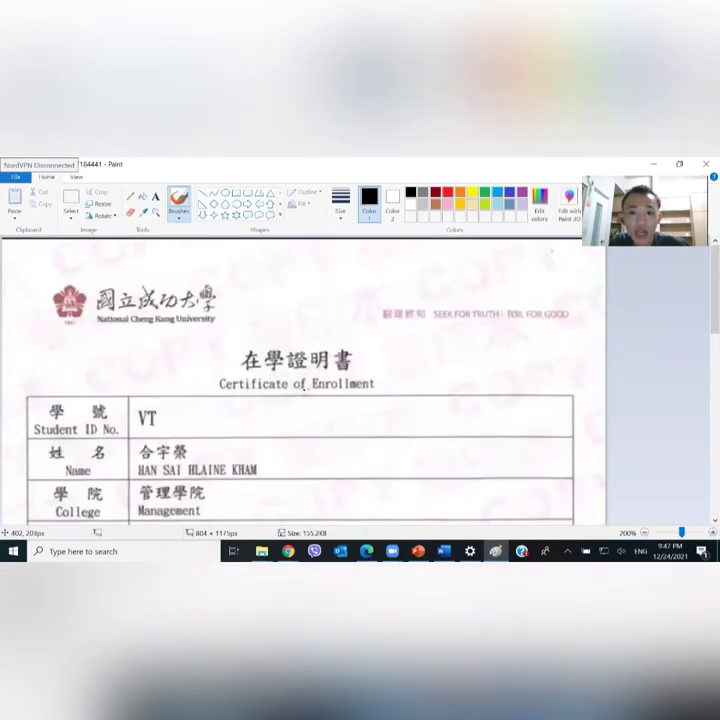
scroll(304, 390, down, 6)
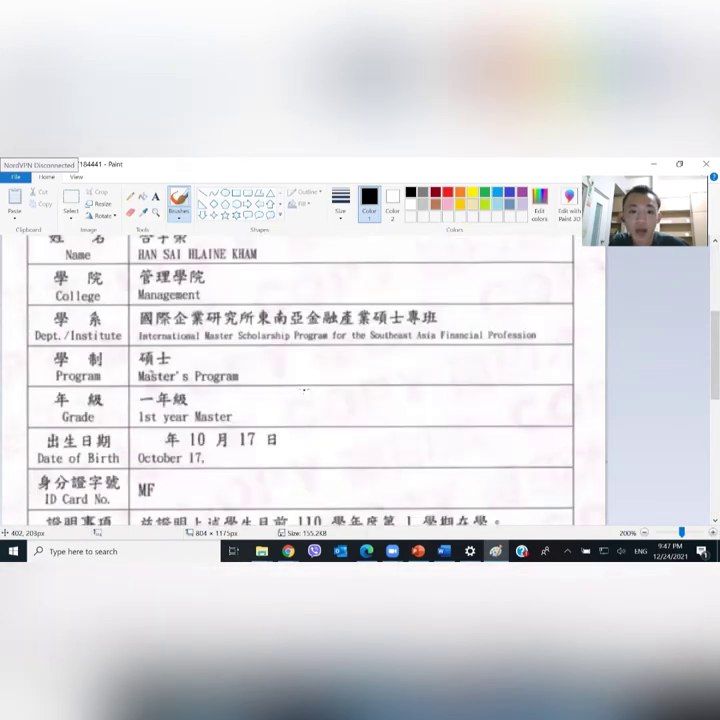
scroll(304, 390, up, 6)
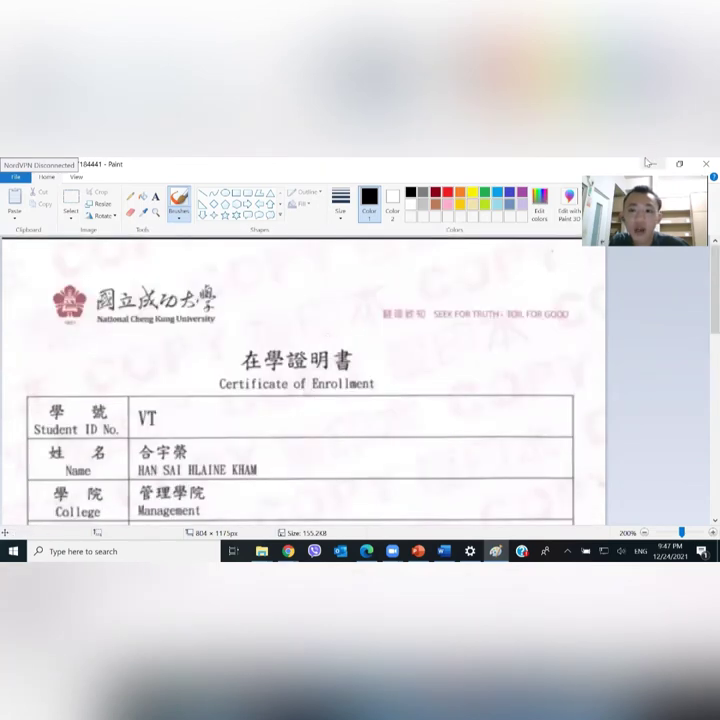
key(alt+Tab)
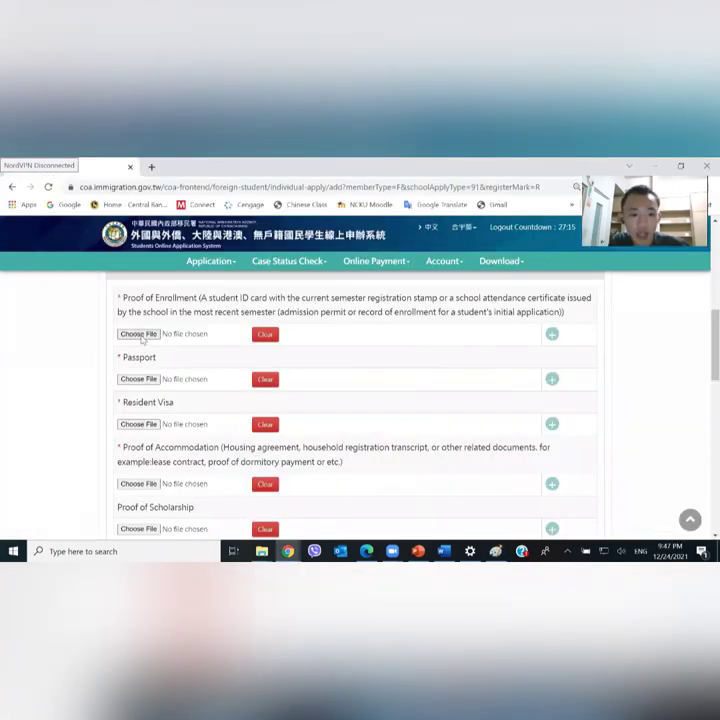
click(138, 379)
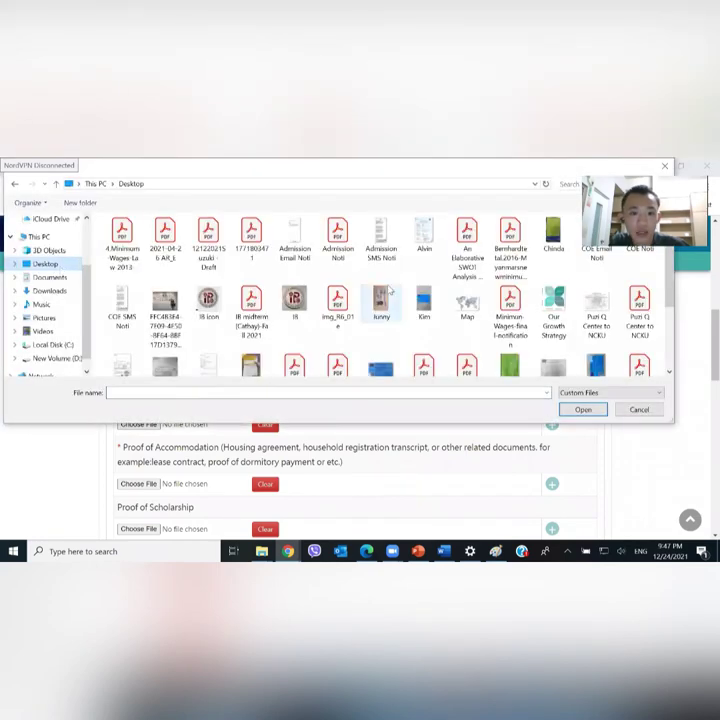
click(80, 251)
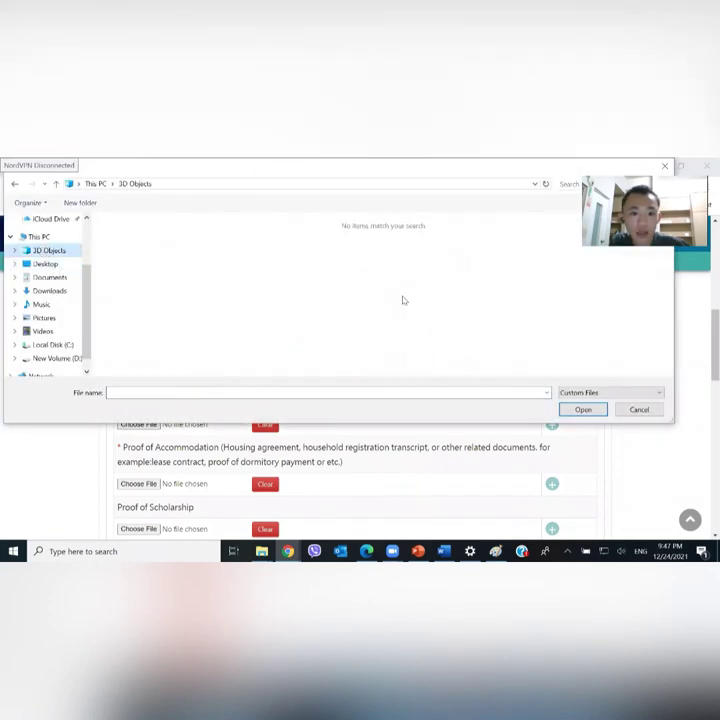
click(639, 409)
scroll(240, 376, down, 1)
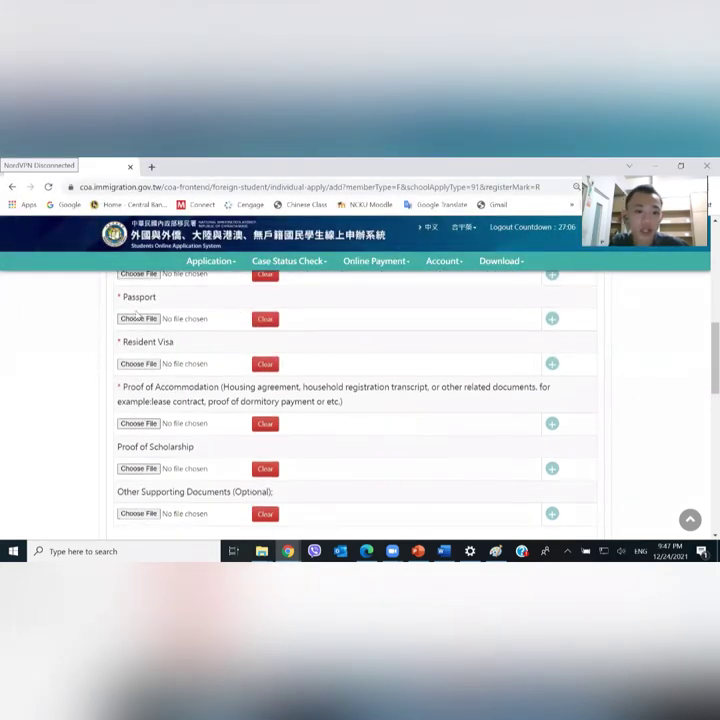
scroll(178, 343, down, 1)
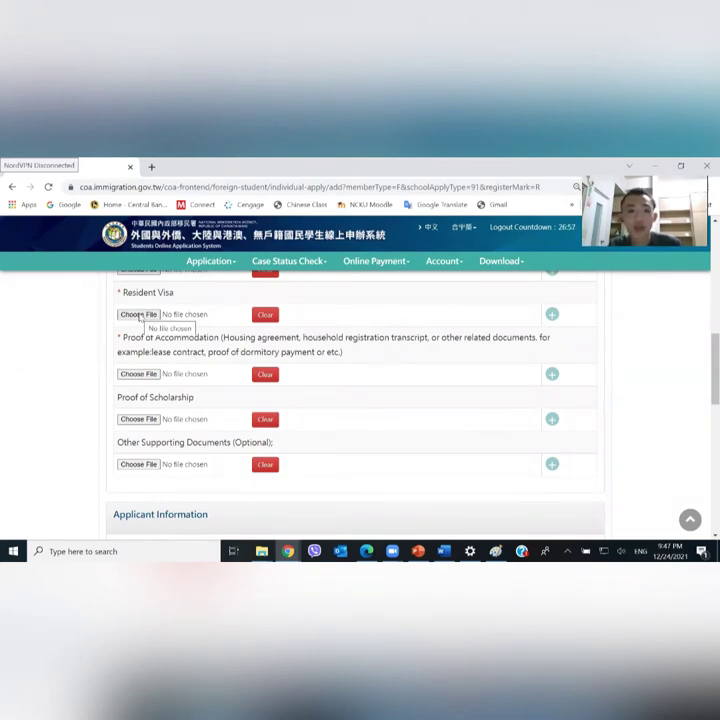
scroll(140, 316, down, 1)
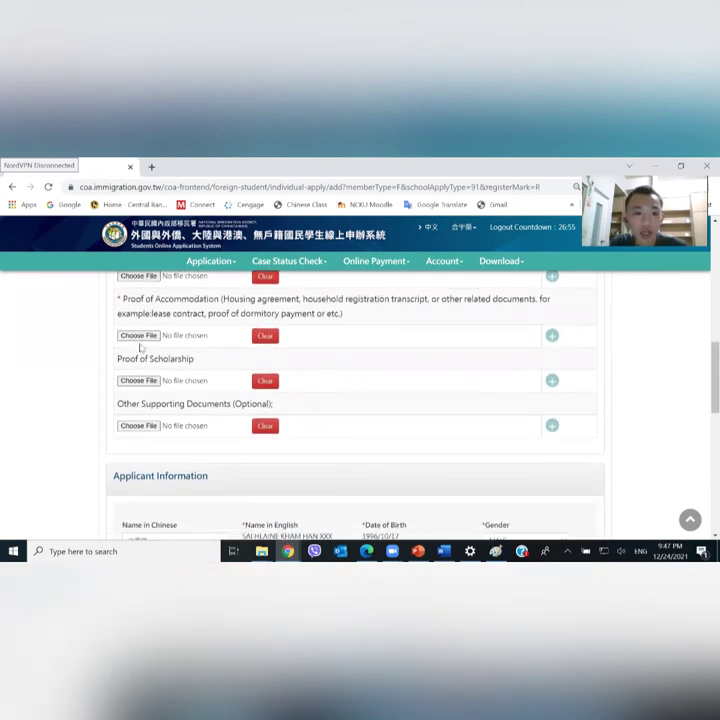
scroll(140, 345, down, 1)
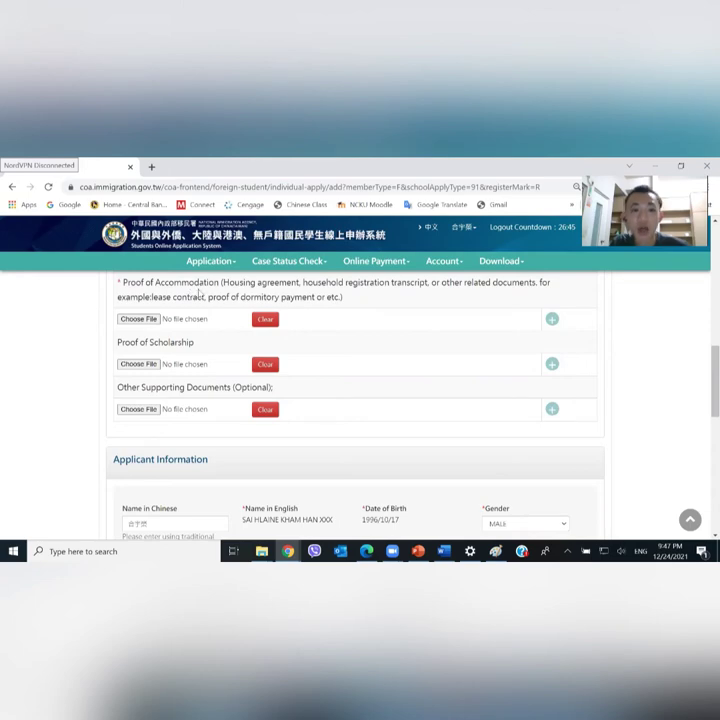
scroll(199, 293, up, 1)
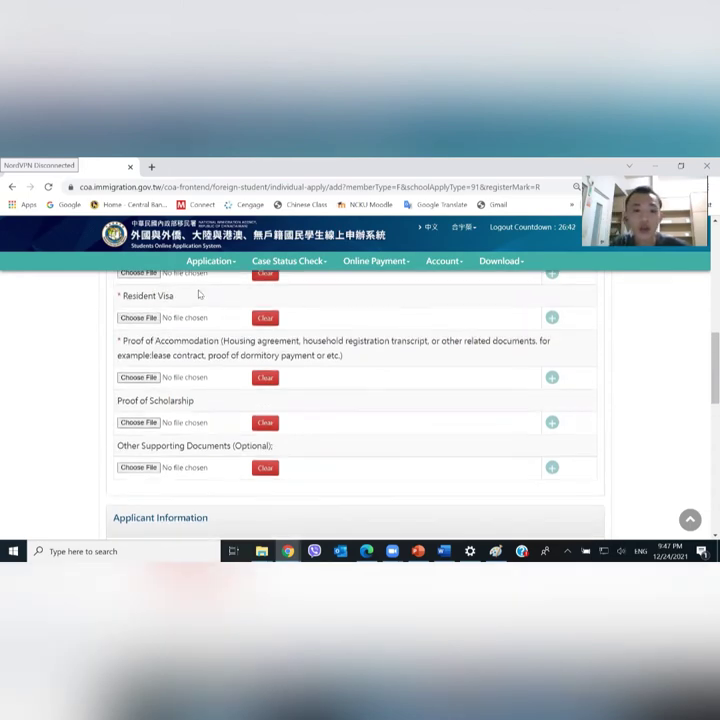
scroll(195, 339, up, 1)
scroll(190, 335, up, 1)
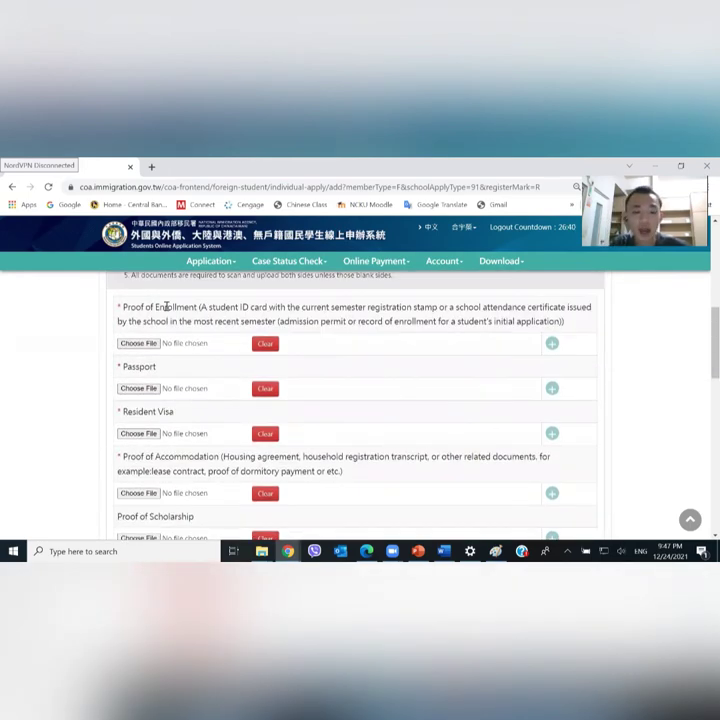
scroll(166, 310, down, 5)
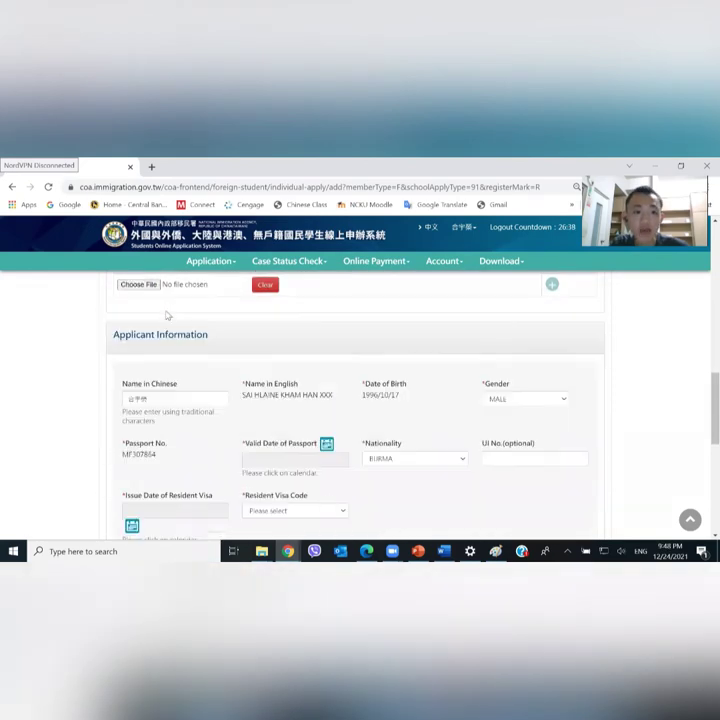
scroll(170, 336, up, 1)
scroll(170, 337, down, 10)
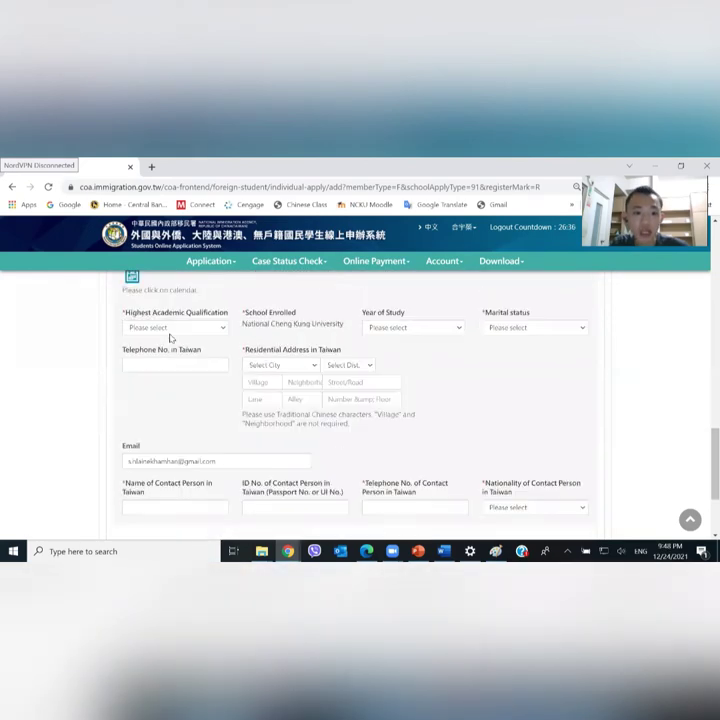
scroll(170, 383, up, 10)
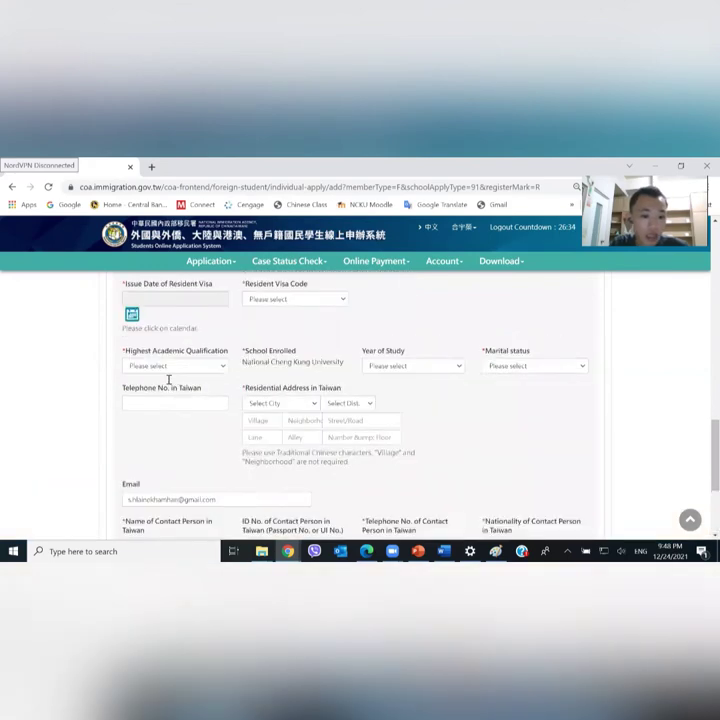
scroll(169, 384, up, 2)
scroll(169, 384, down, 2)
scroll(169, 384, up, 4)
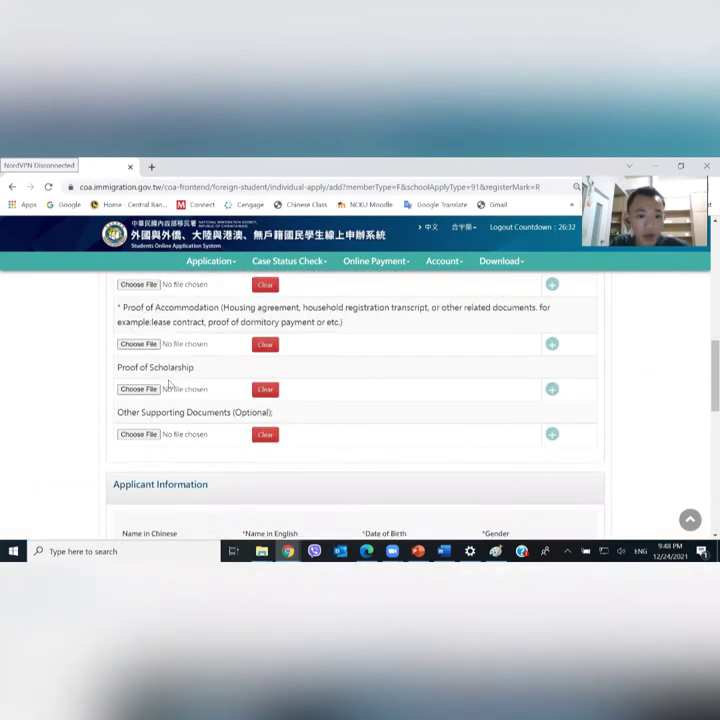
scroll(169, 384, down, 1)
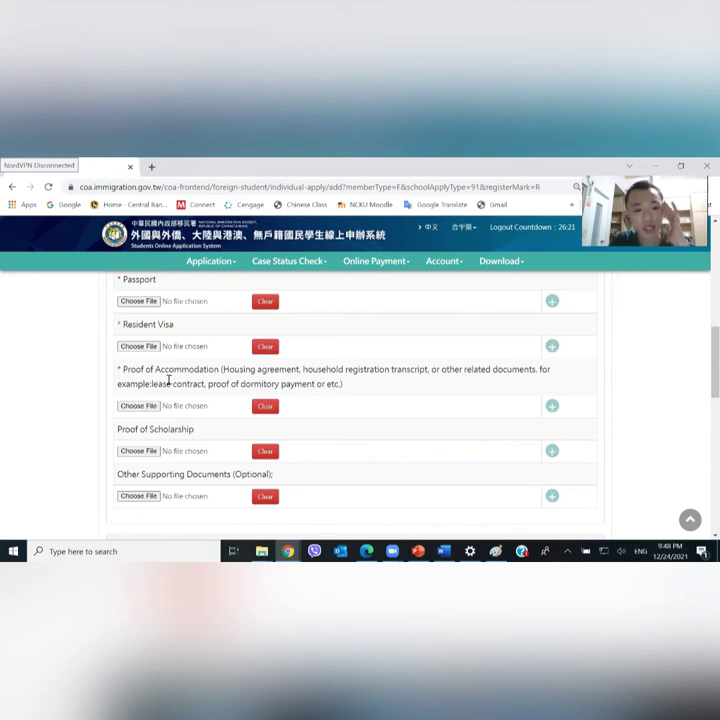
scroll(169, 381, down, 1)
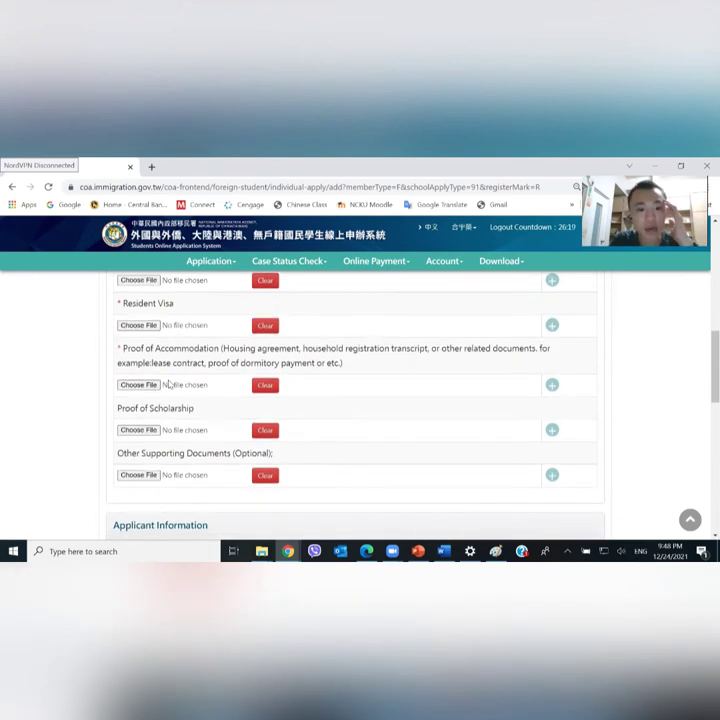
scroll(173, 369, down, 1)
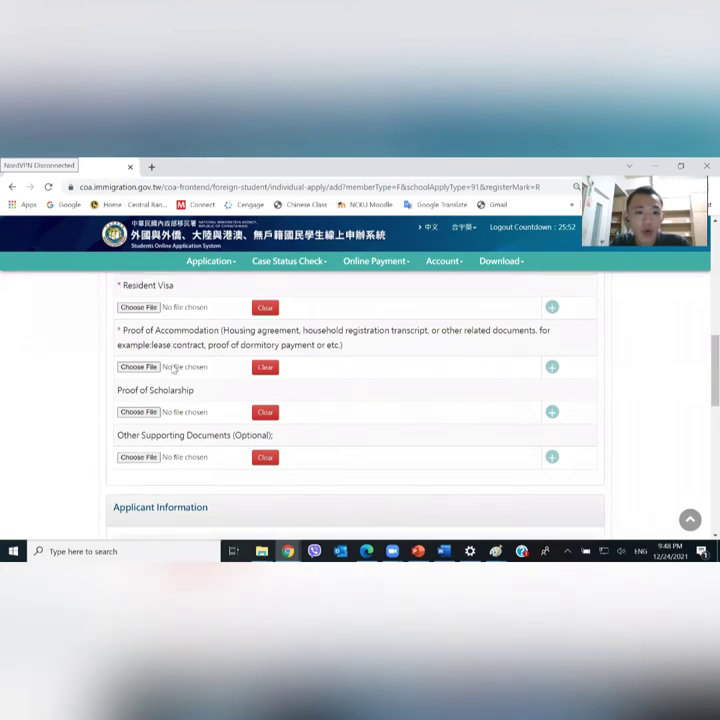
scroll(172, 369, down, 1)
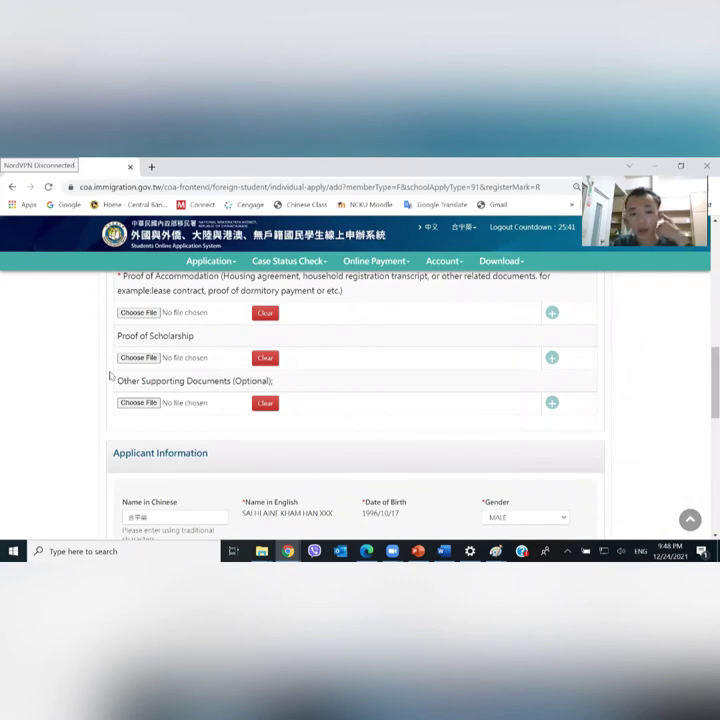
scroll(110, 376, down, 2)
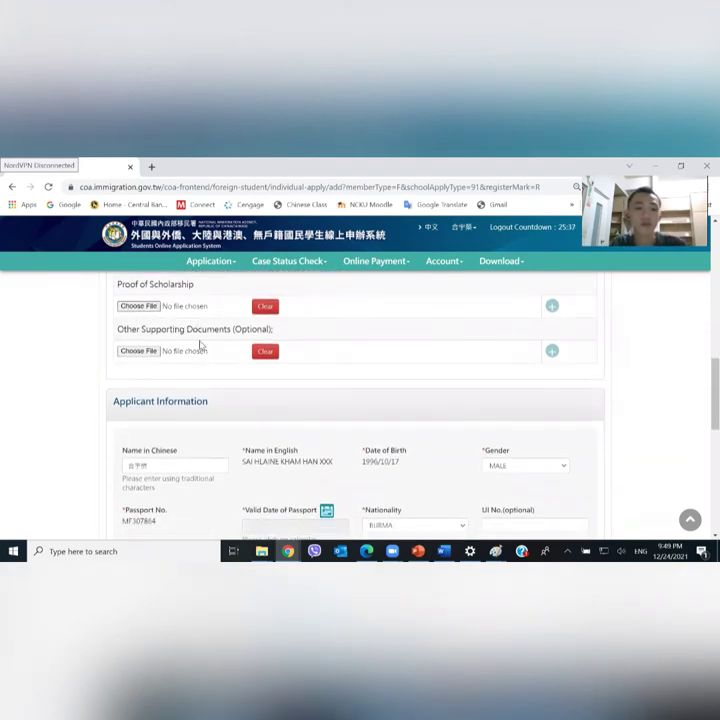
scroll(200, 344, down, 1)
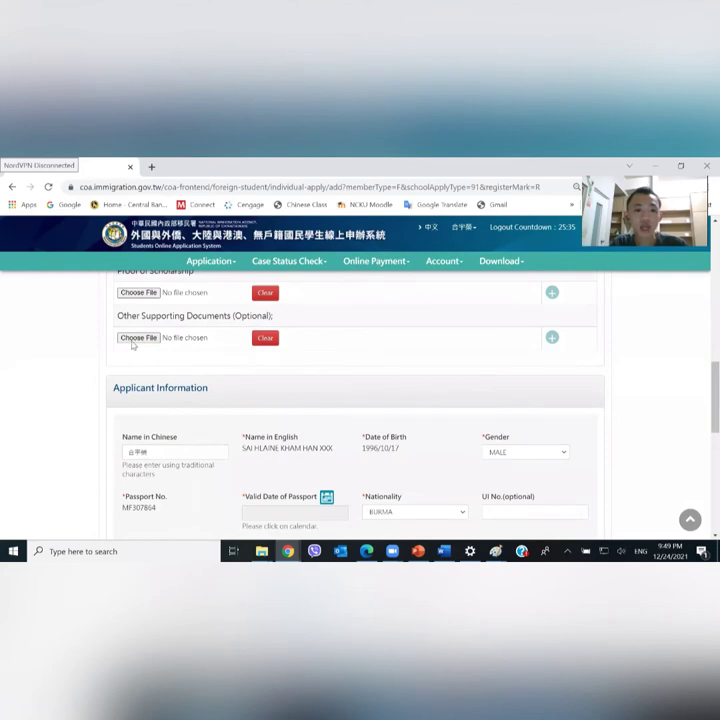
scroll(222, 357, down, 1)
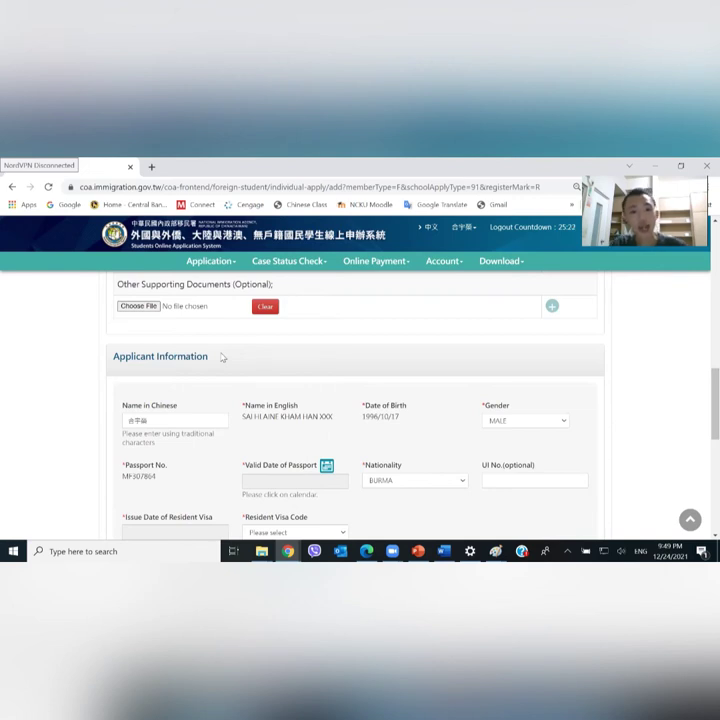
Check the nationality choices and keep the nationality as BURMA
scroll(222, 357, down, 2)
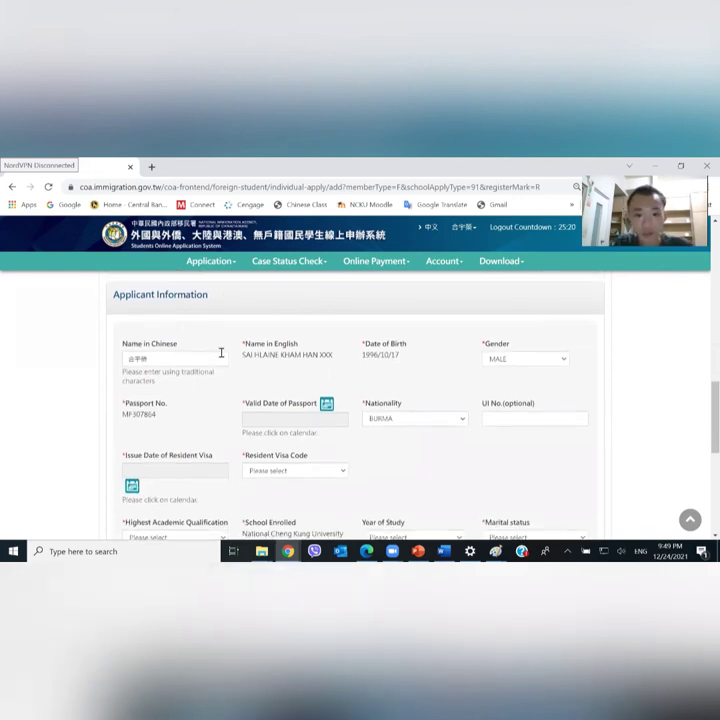
scroll(457, 348, down, 1)
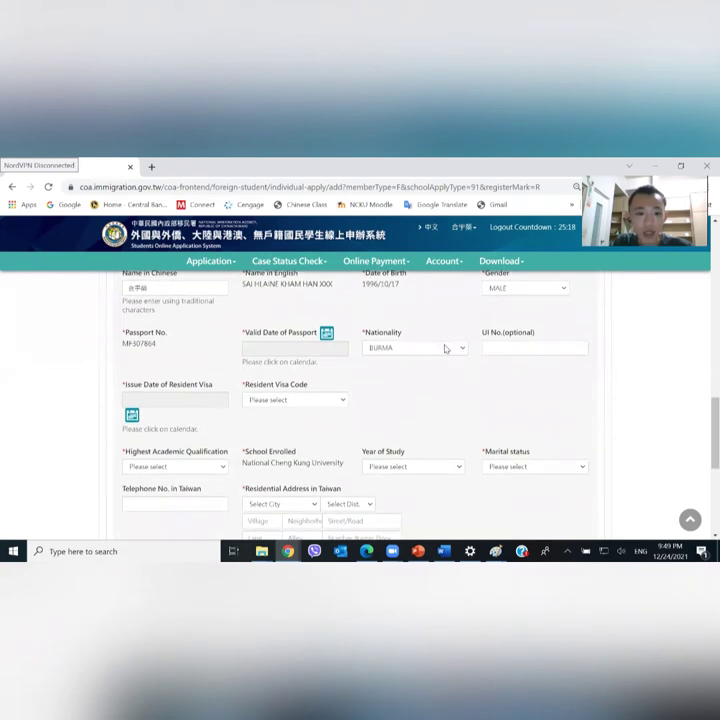
click(413, 349)
click(413, 349)
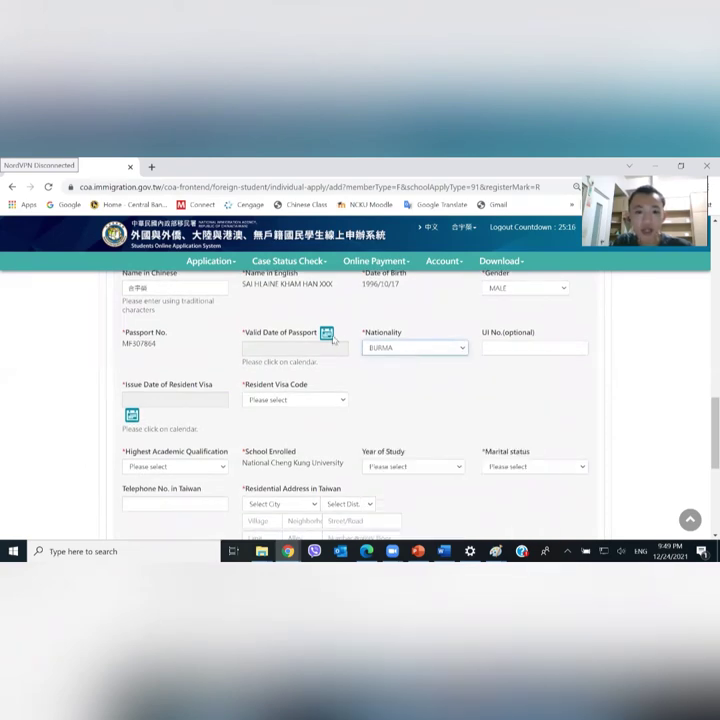
Set the passport's Valid Date to 2025/12/10 using the calendar
click(327, 334)
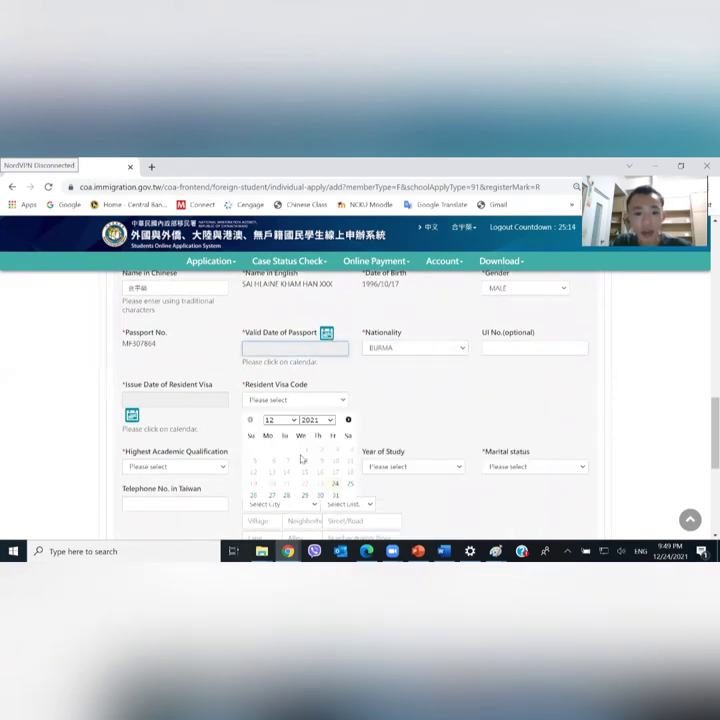
click(333, 421)
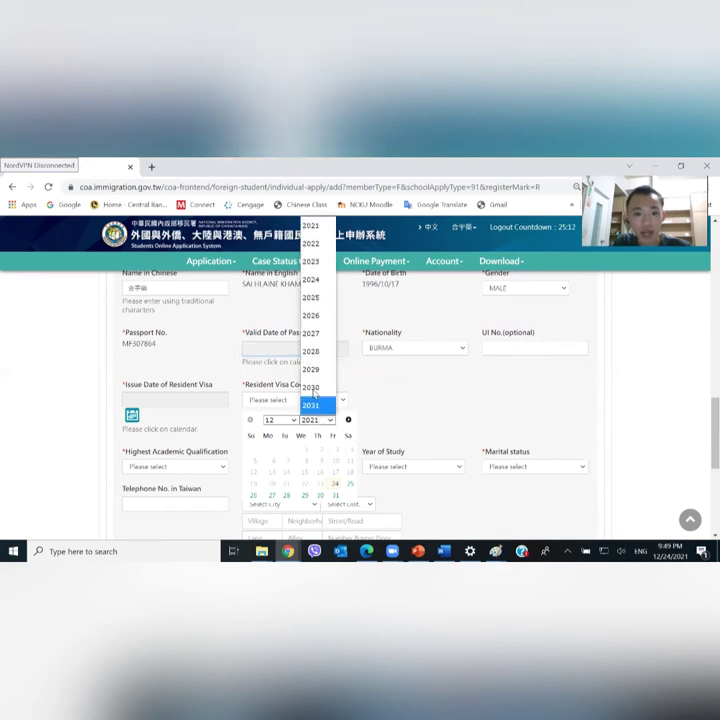
click(314, 302)
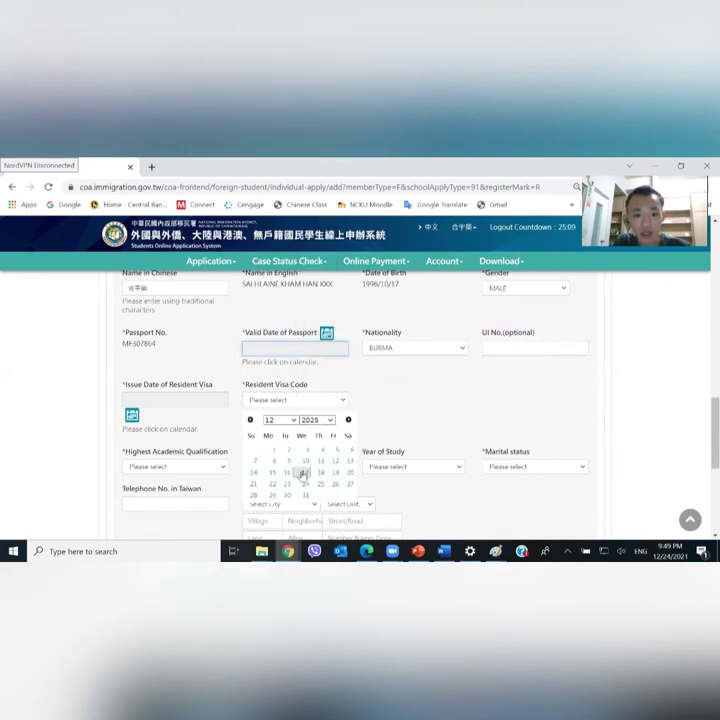
click(301, 462)
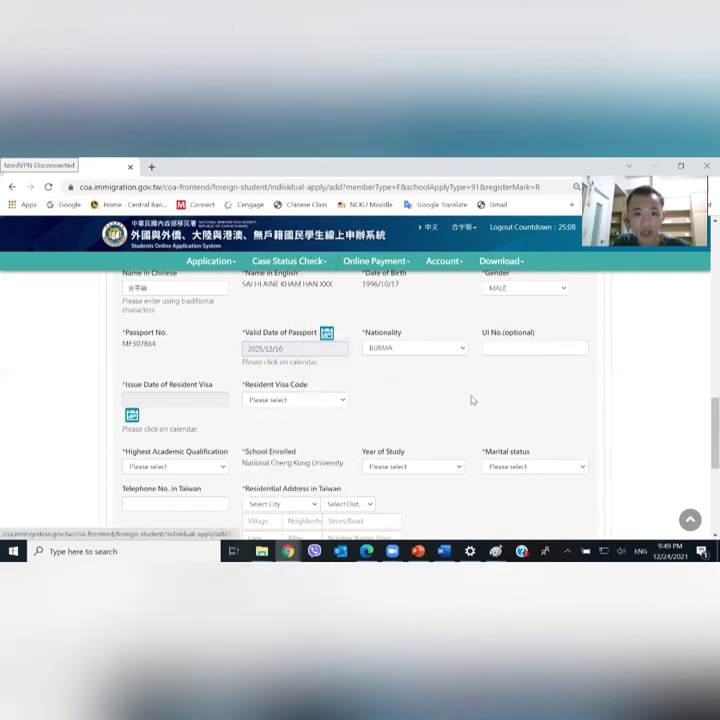
click(492, 343)
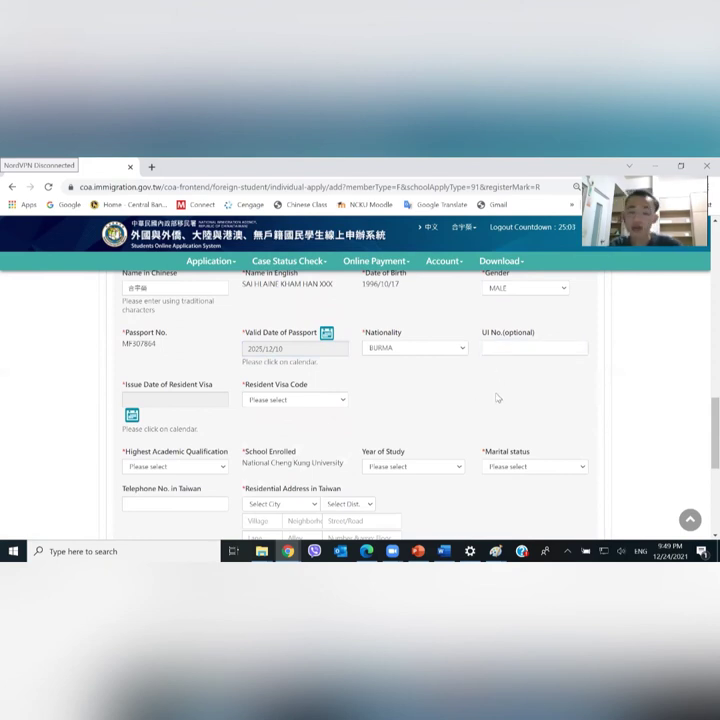
scroll(497, 398, down, 1)
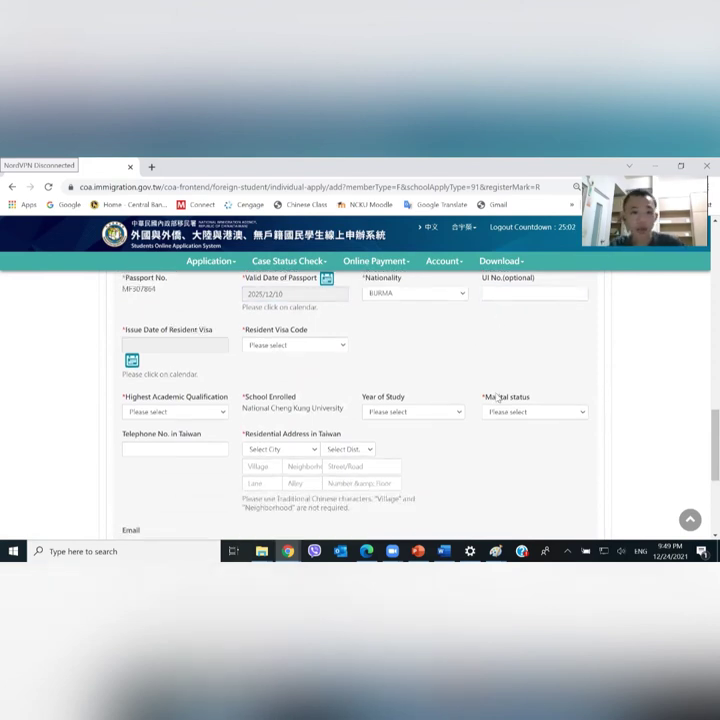
Pick 2021/12/01 as the resident visa issue date and FS as the resident visa code
click(132, 360)
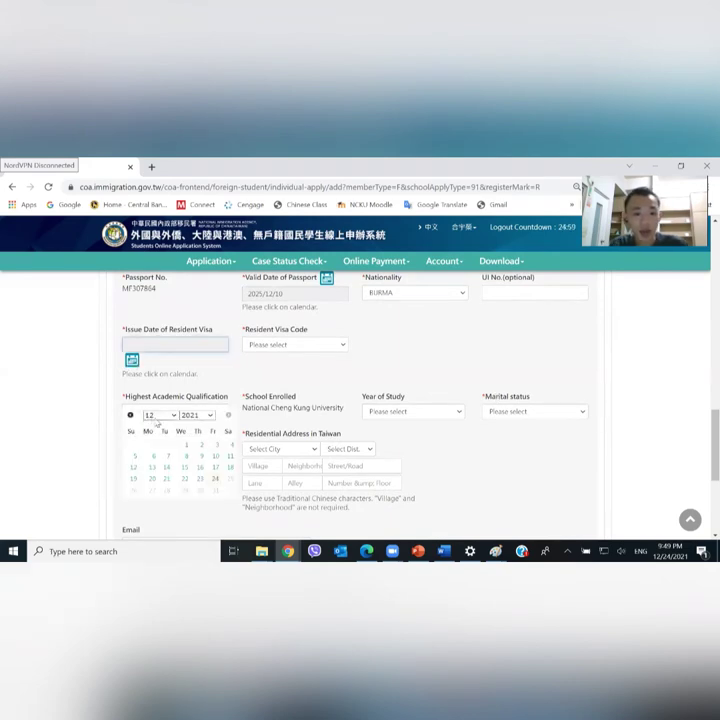
click(186, 444)
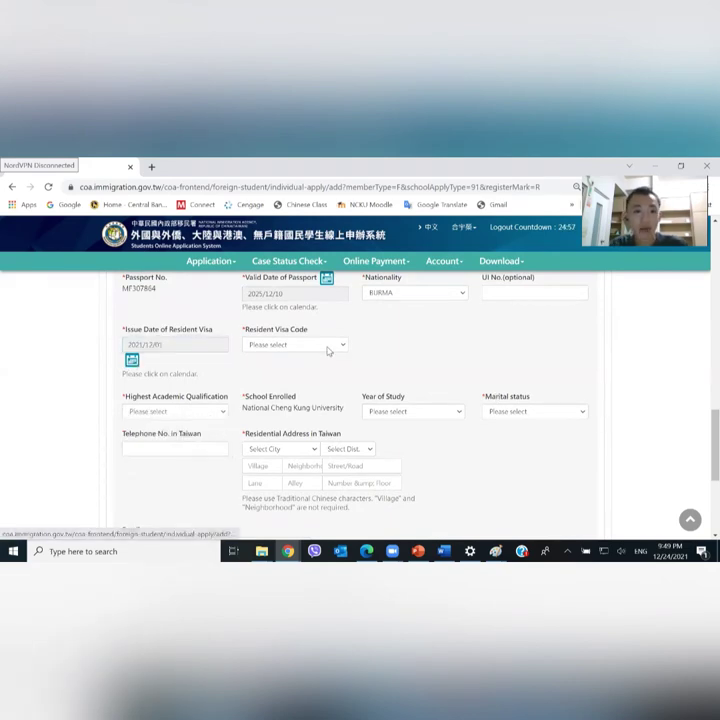
click(332, 346)
click(301, 347)
click(301, 347)
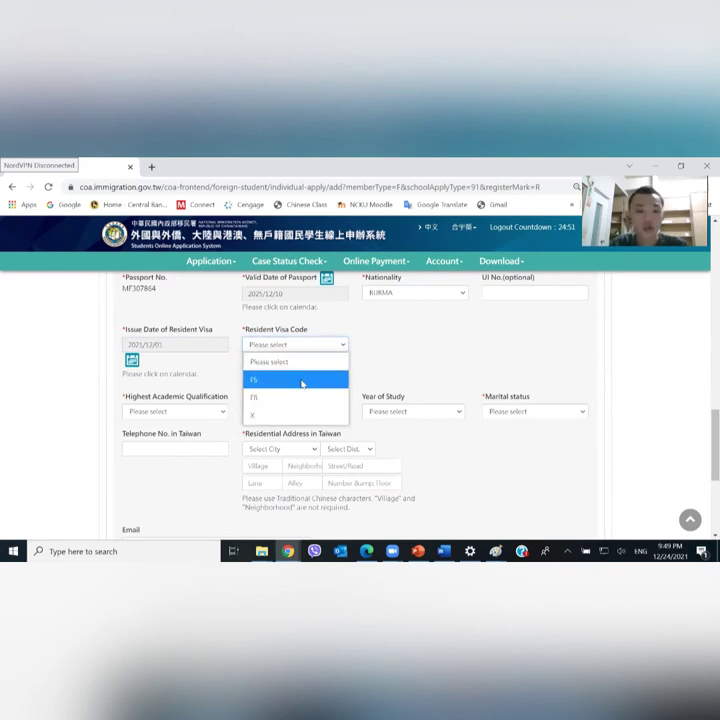
click(301, 380)
scroll(301, 385, down, 1)
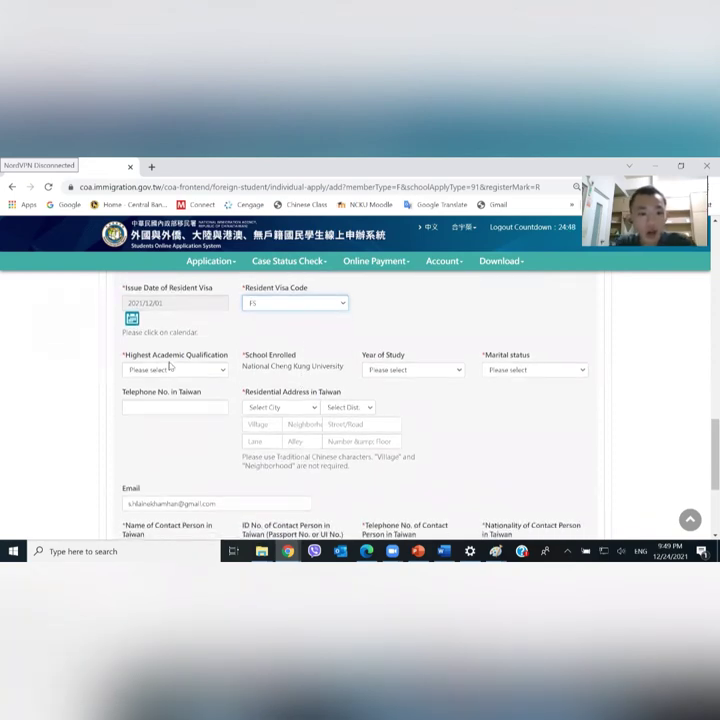
Choose UNIVERSITY OR COLLEGE, 1st Year and UNMARRIED for qualification, year of study and marital status
scroll(166, 360, down, 1)
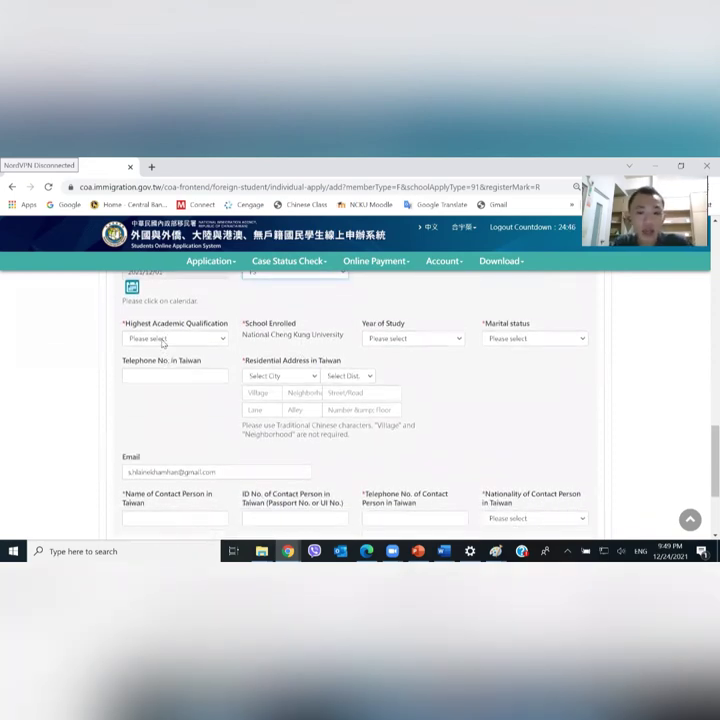
click(163, 340)
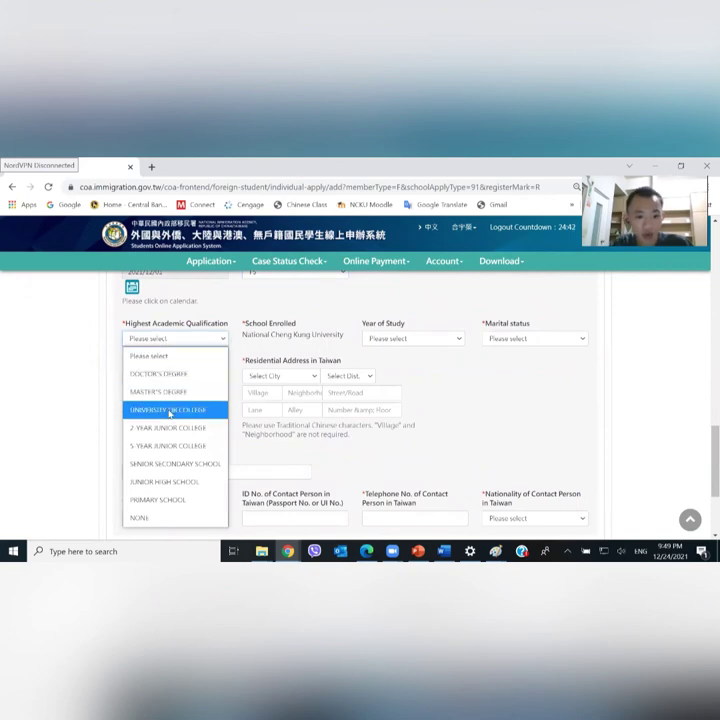
click(169, 413)
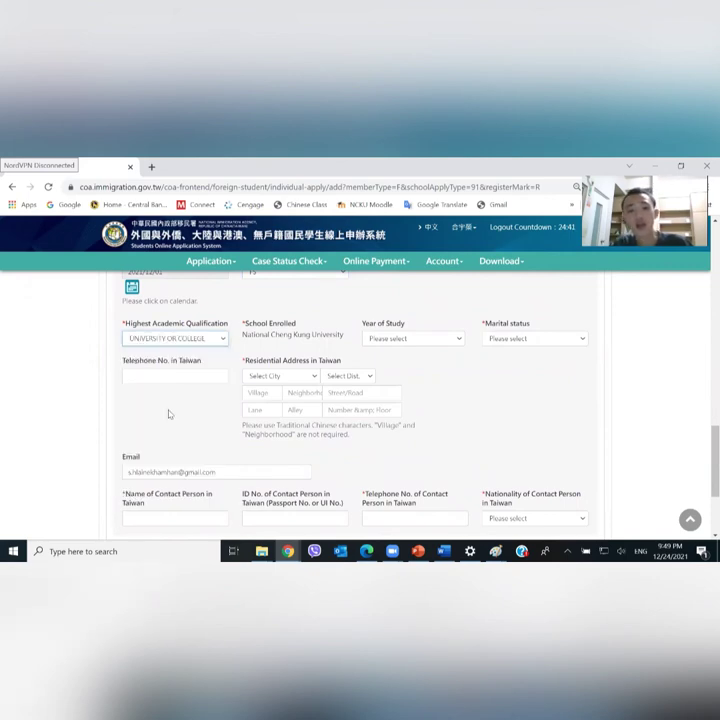
click(402, 340)
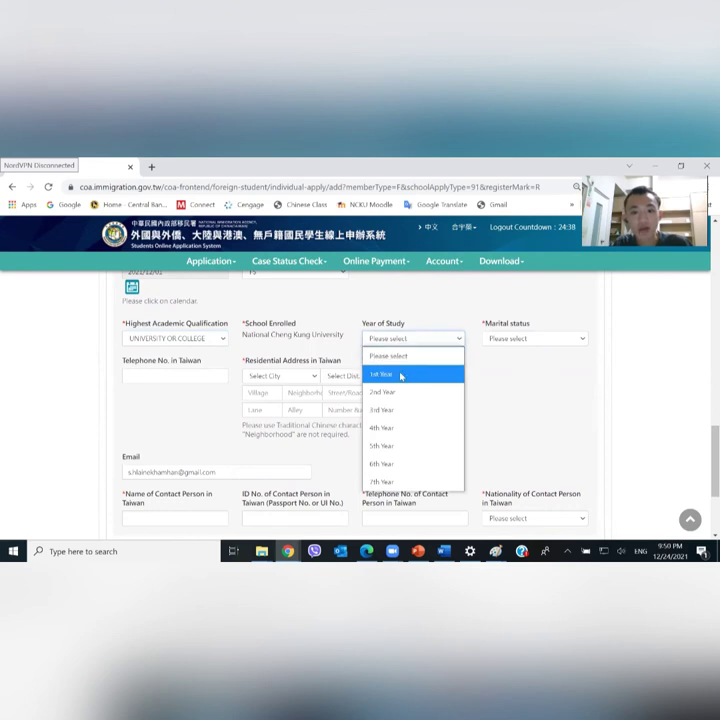
click(401, 376)
click(526, 339)
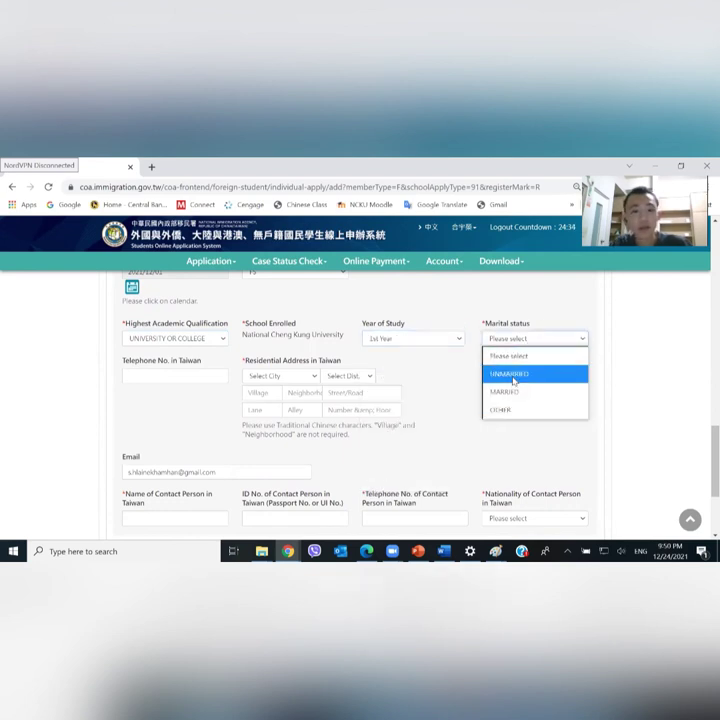
click(512, 376)
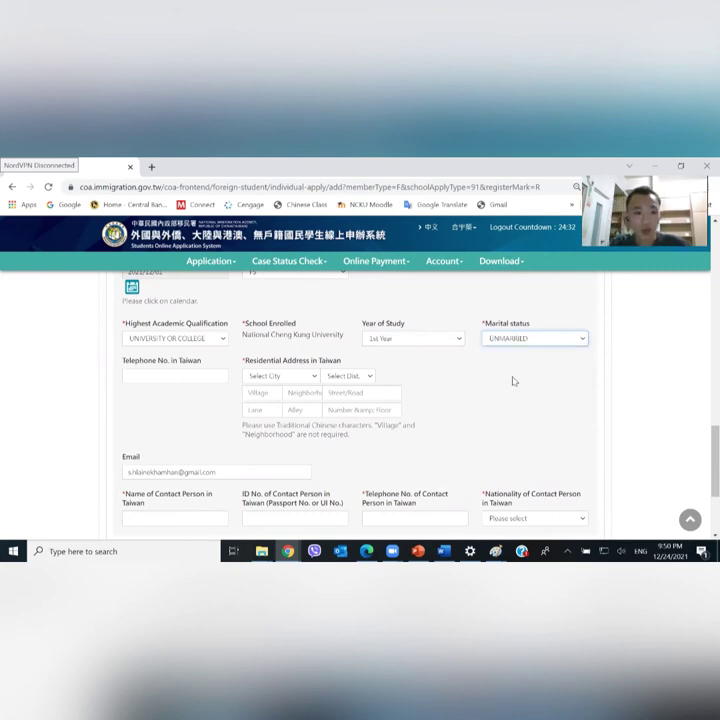
click(155, 378)
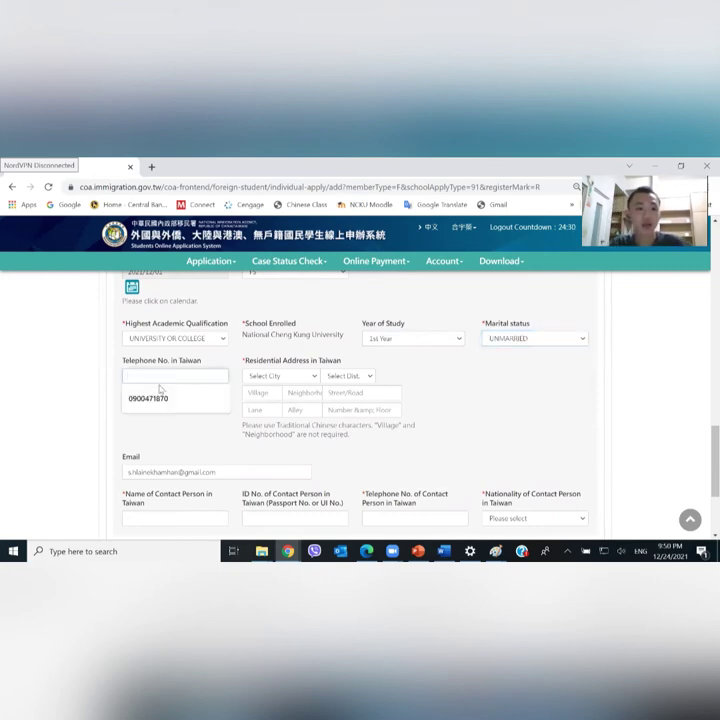
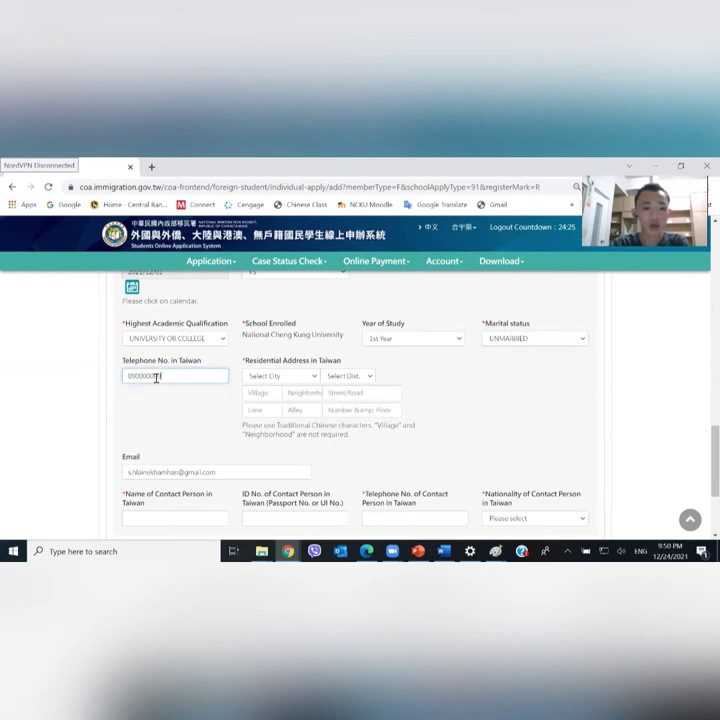
Enter the Taiwan telephone number and choose Tainan City, East Dist. for the address
click(195, 417)
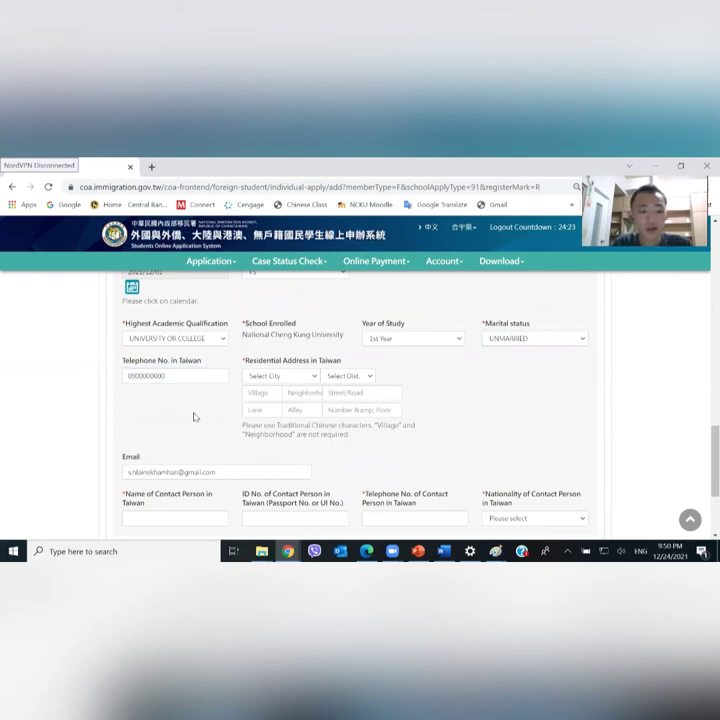
click(303, 377)
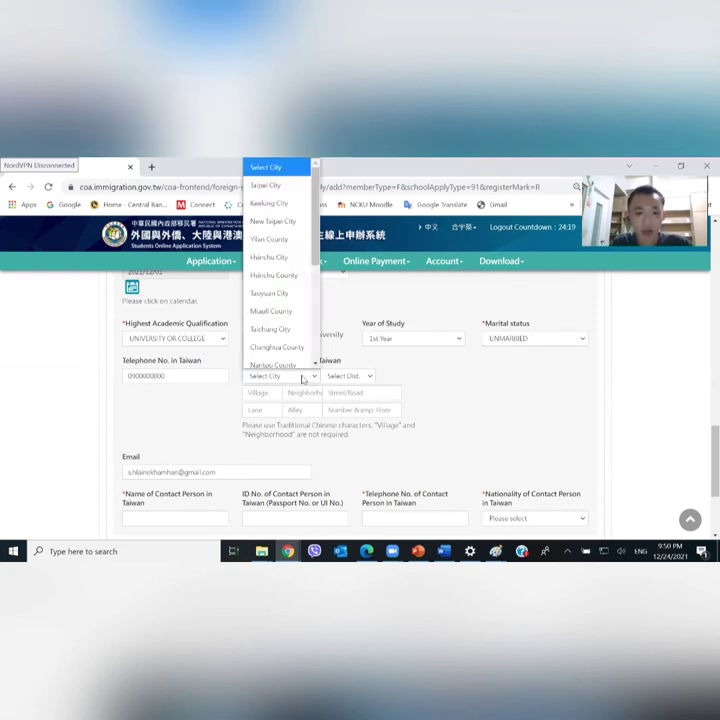
scroll(290, 350, down, 2)
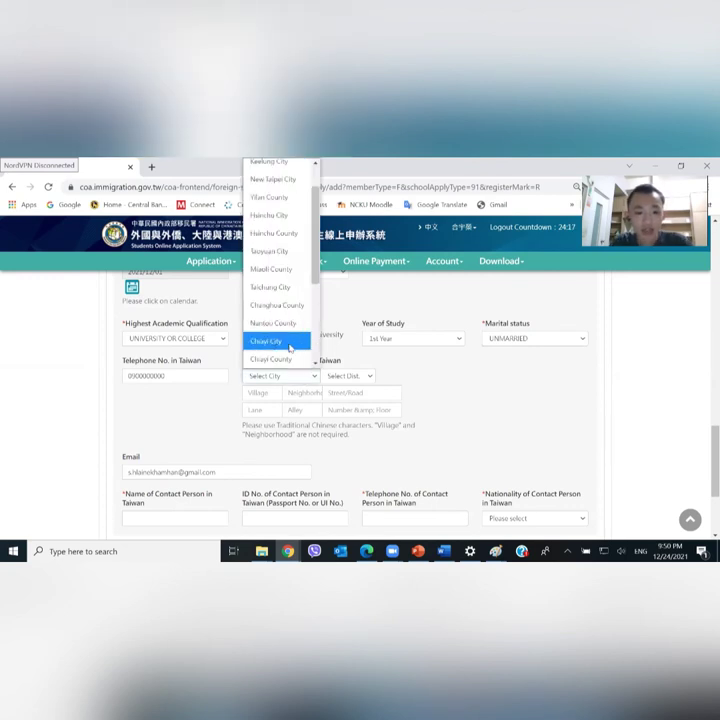
click(282, 357)
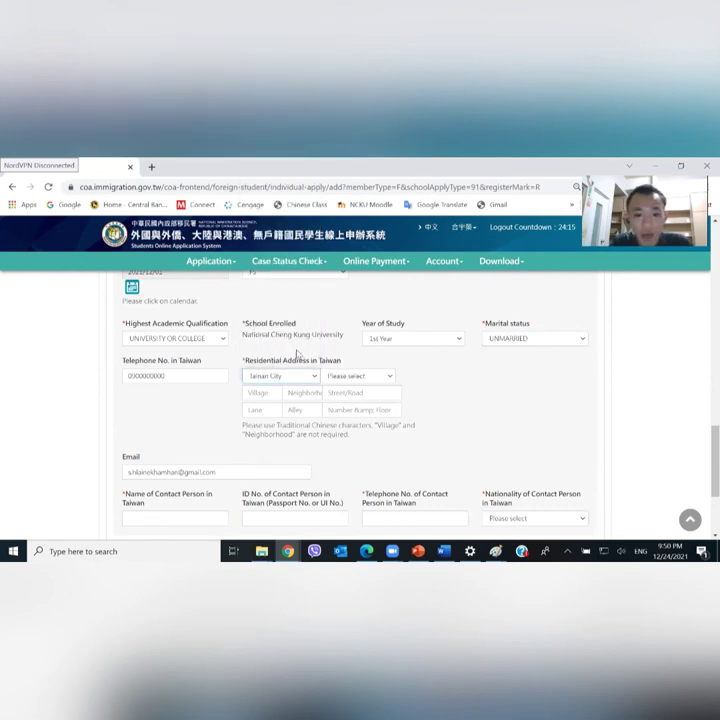
click(348, 380)
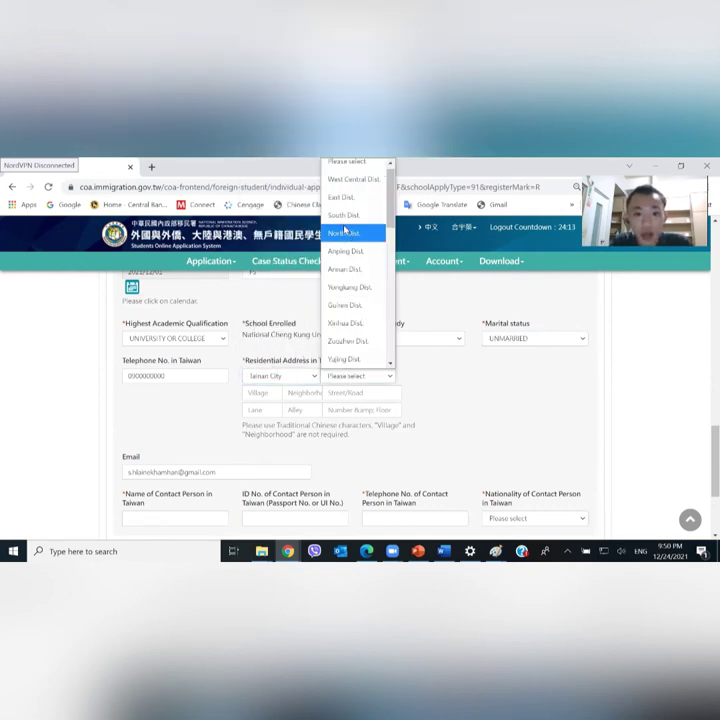
click(338, 198)
click(265, 394)
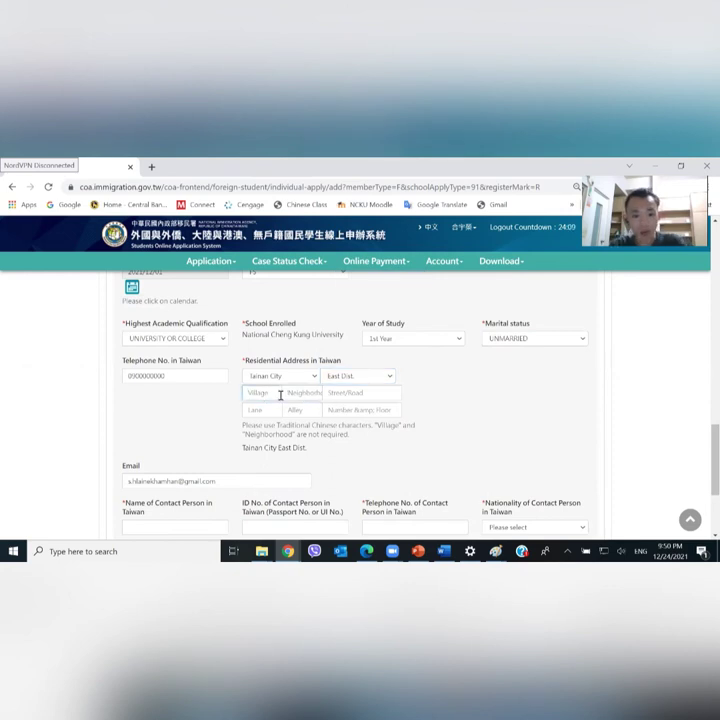
Type the street name in Chinese and fill in 1號 as the house number
click(248, 408)
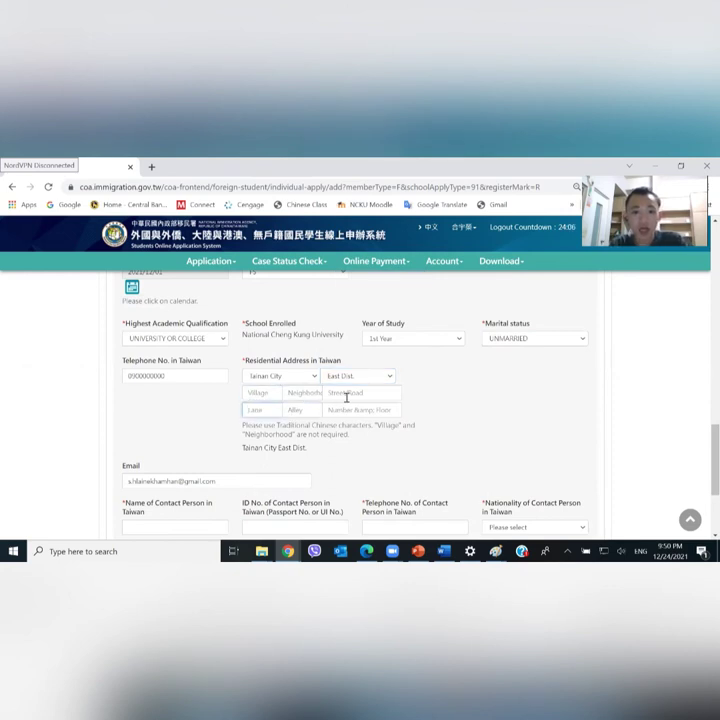
click(347, 391)
key(super+space)
key(super+space)
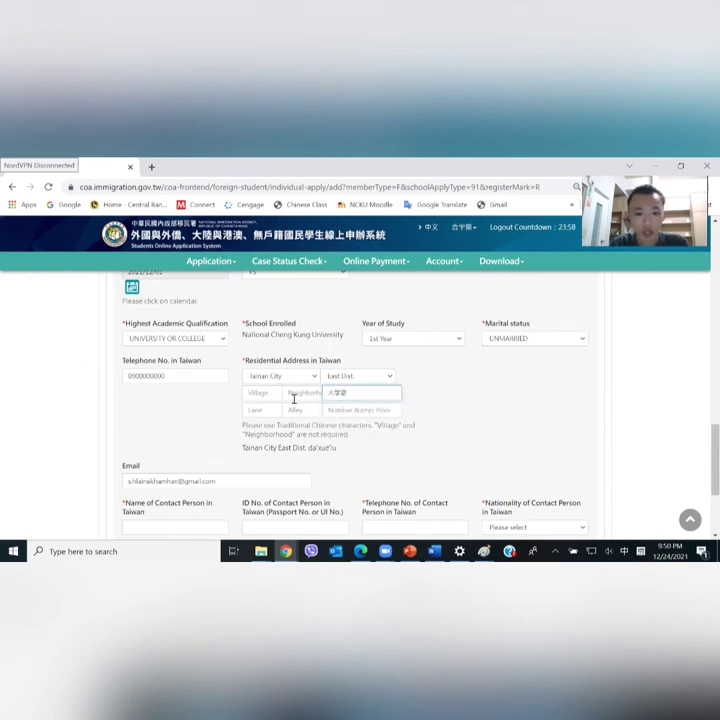
click(352, 410)
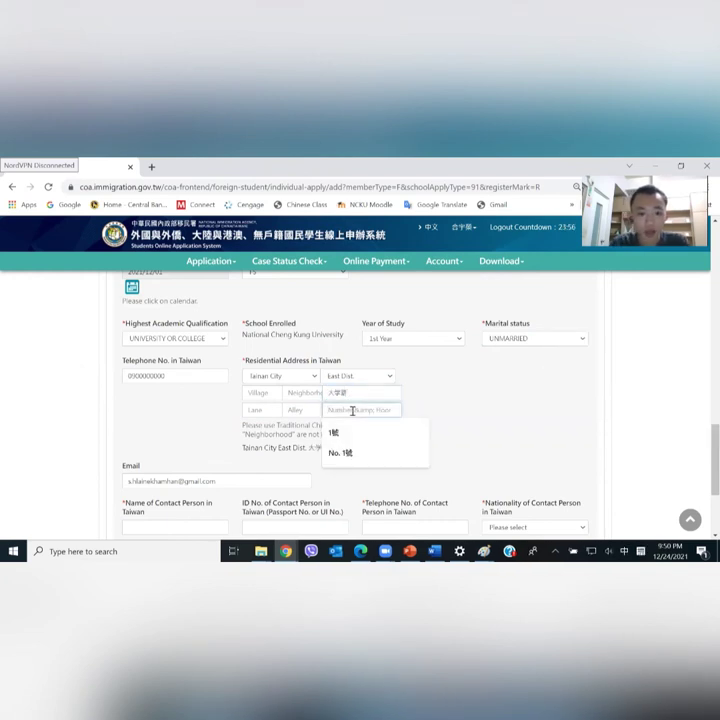
click(334, 432)
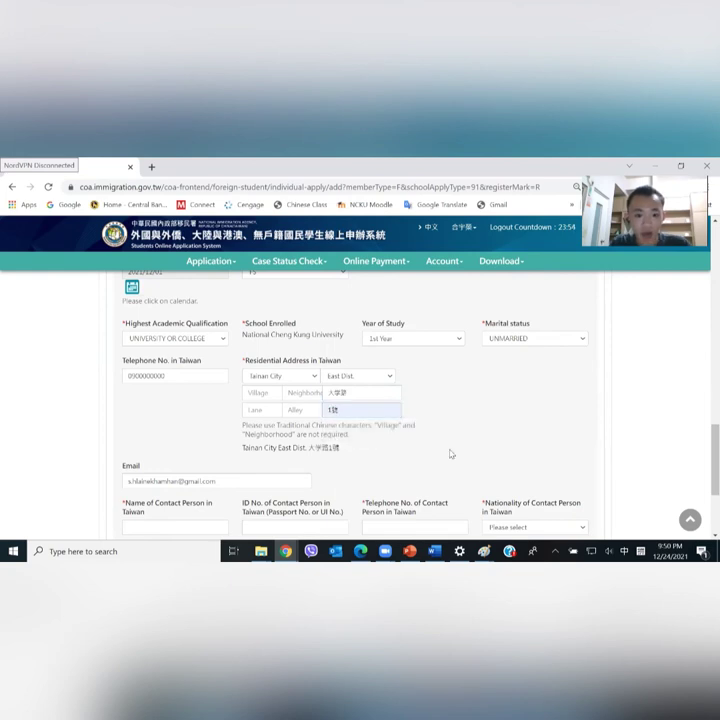
scroll(407, 443, down, 1)
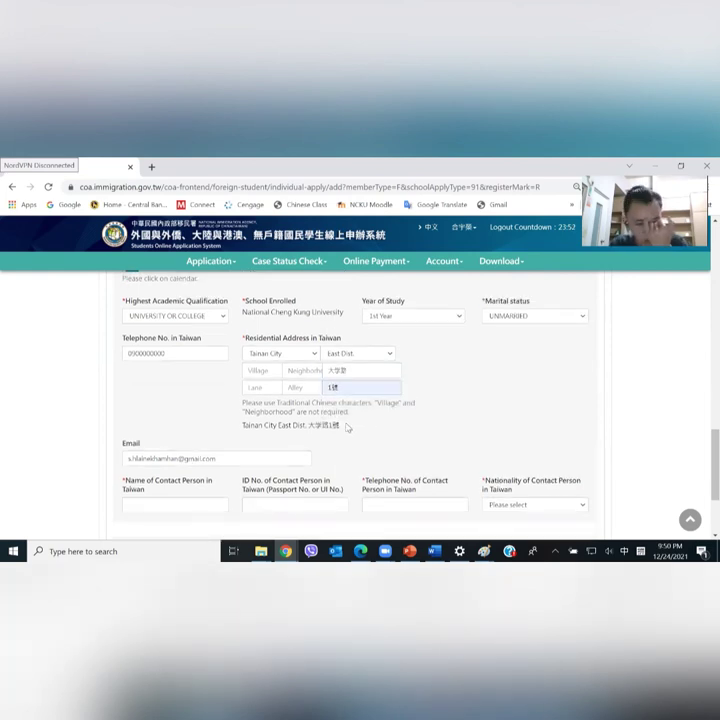
Scroll down to the contact person section and browse its name suggestions and nationality list
scroll(347, 427, down, 3)
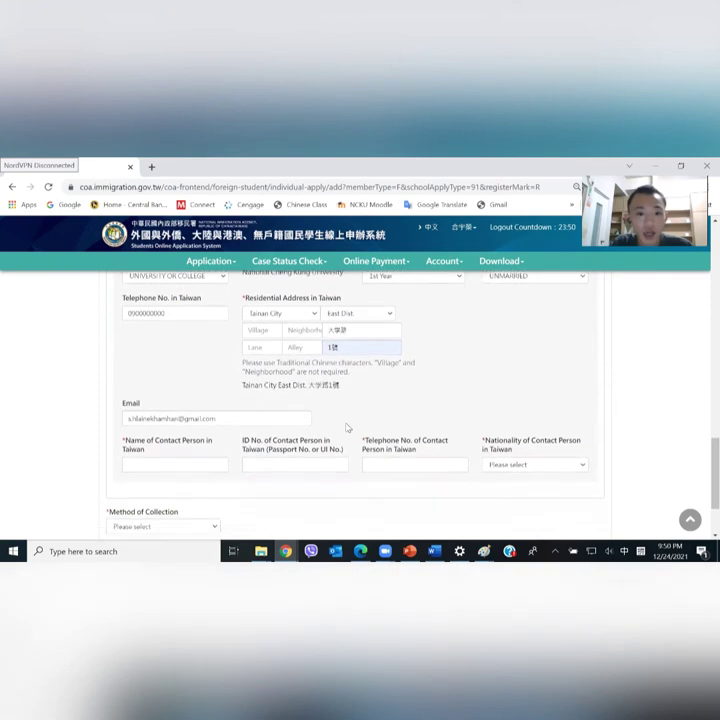
scroll(347, 427, down, 3)
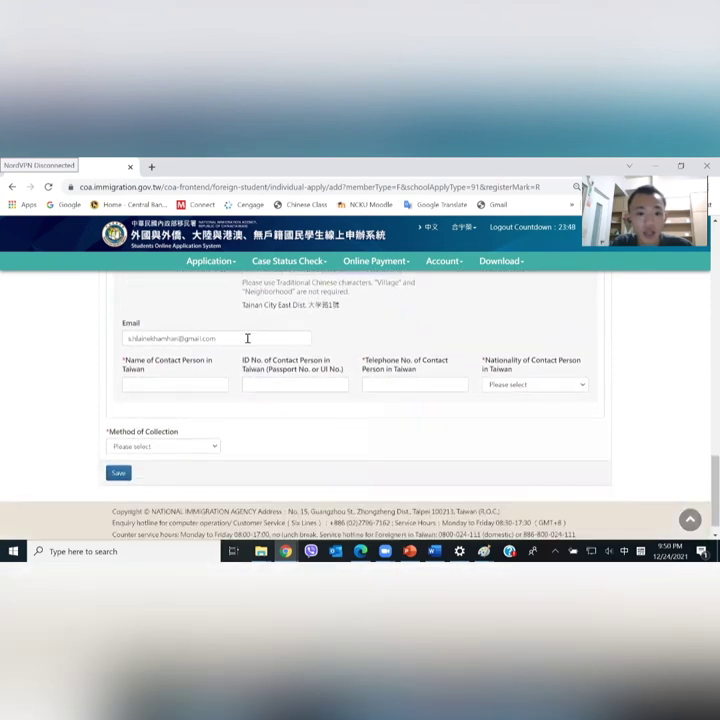
scroll(231, 365, down, 1)
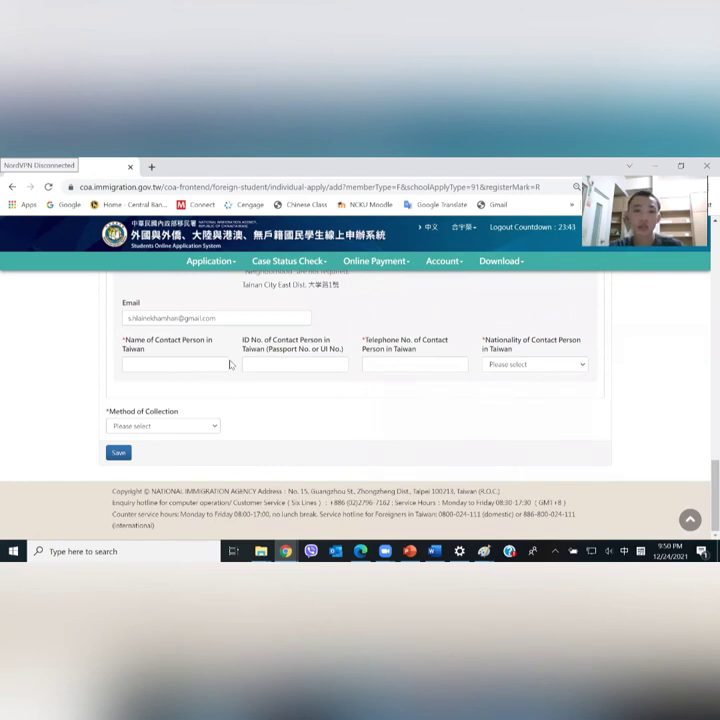
click(173, 366)
click(180, 373)
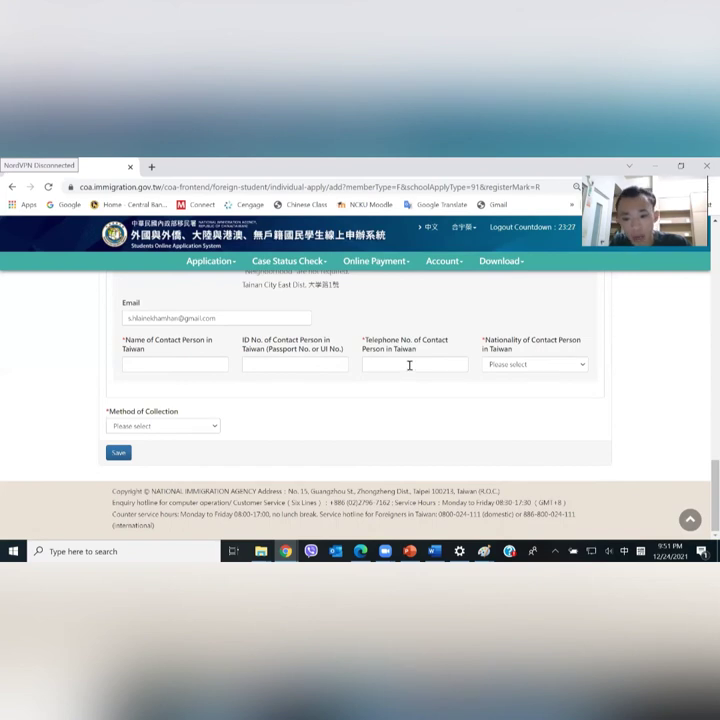
click(530, 367)
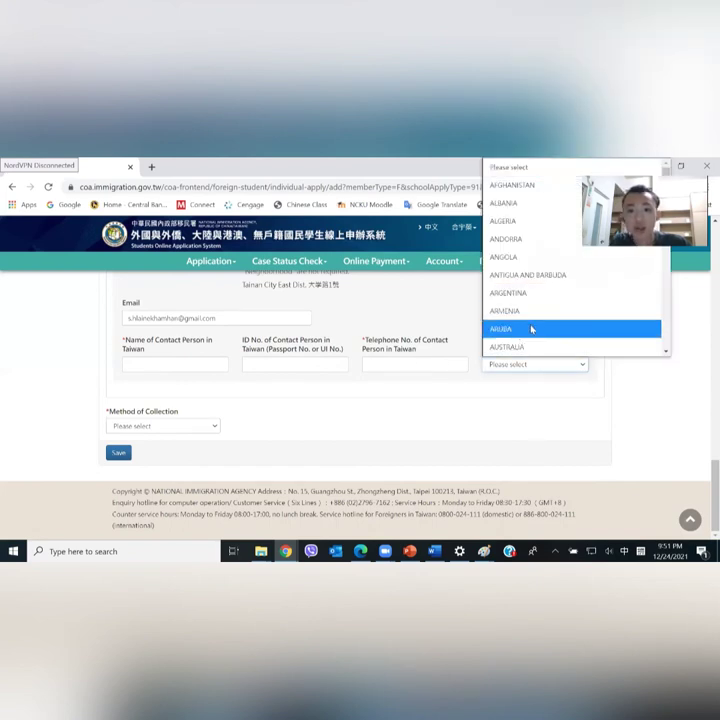
click(517, 403)
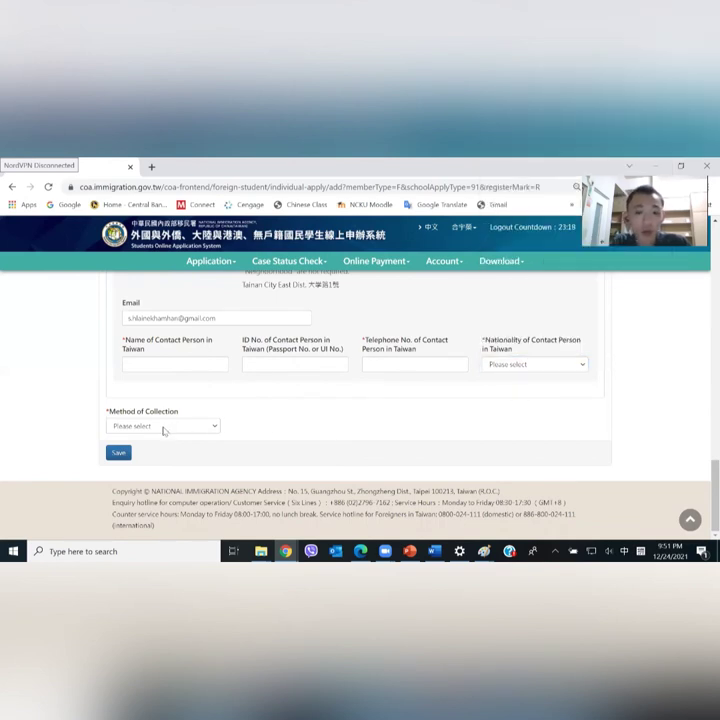
Enter the contact person's name and accept the suggested telephone number
click(155, 366)
text(Sai)
key(Return)
key(super+space)
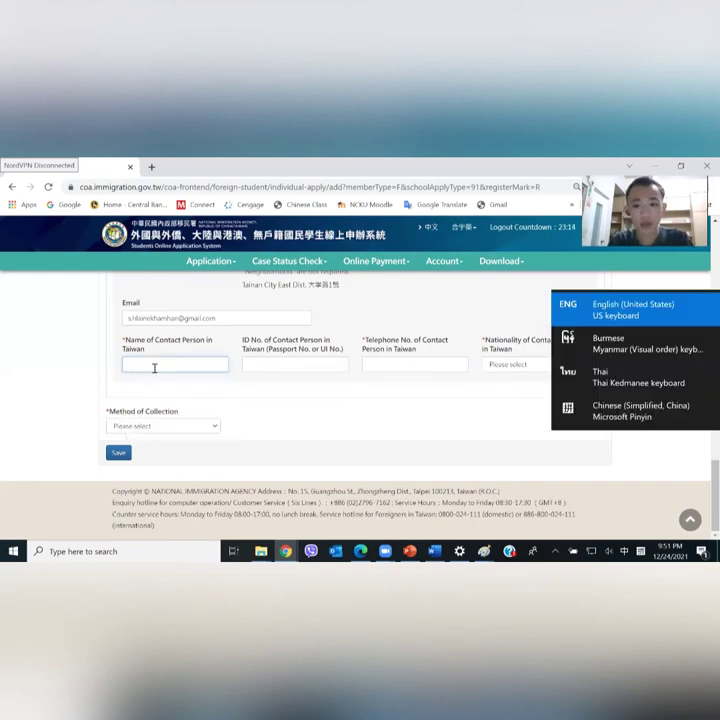
key(Tab)
key(Tab)
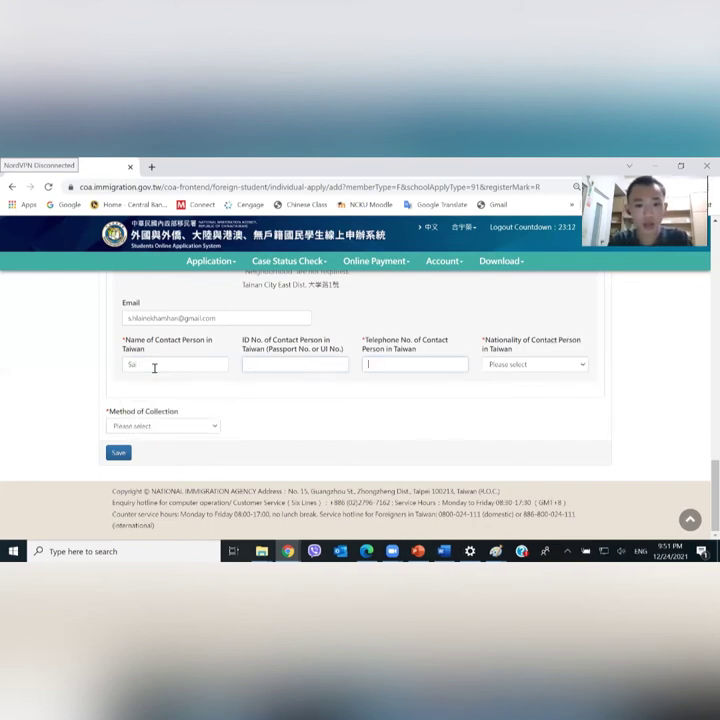
text(09)
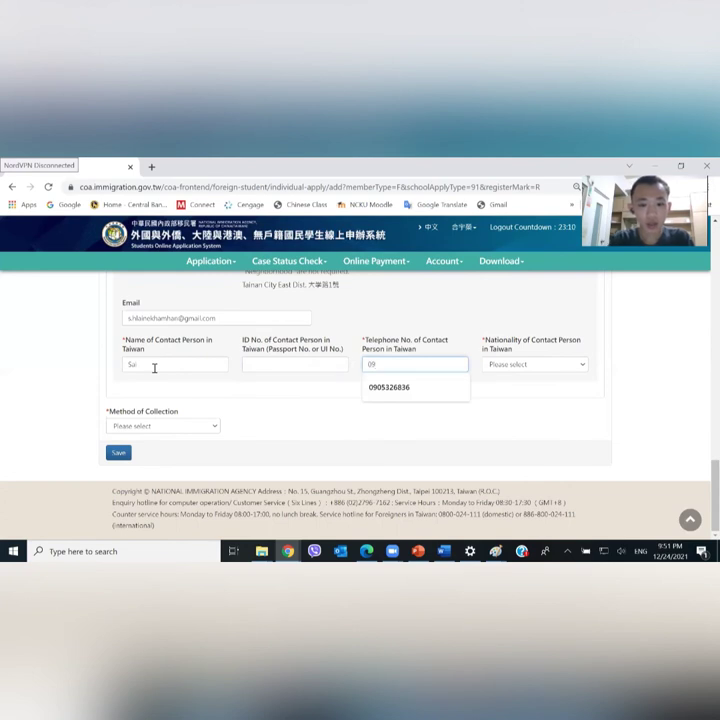
key(Down)
key(Return)
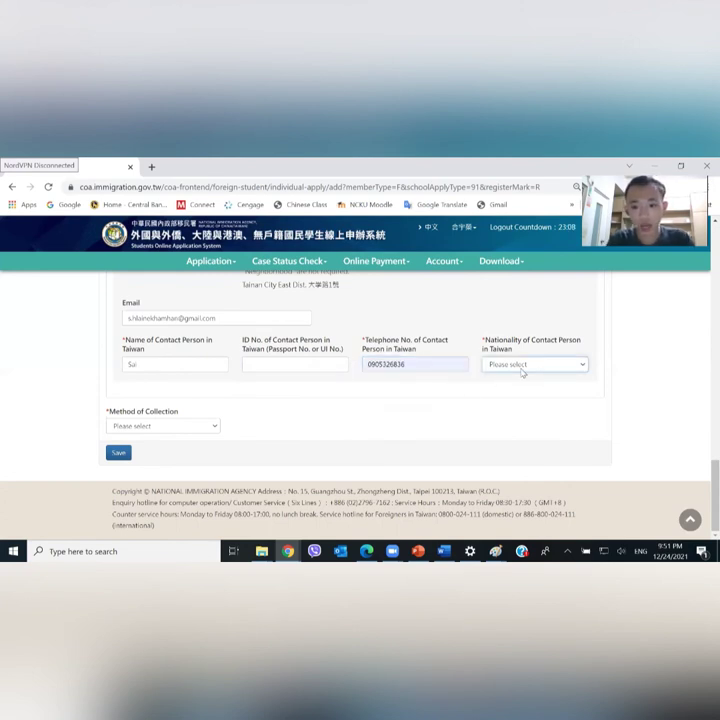
Set the contact person's nationality to AZERBAIJAN
click(522, 372)
click(515, 347)
click(362, 411)
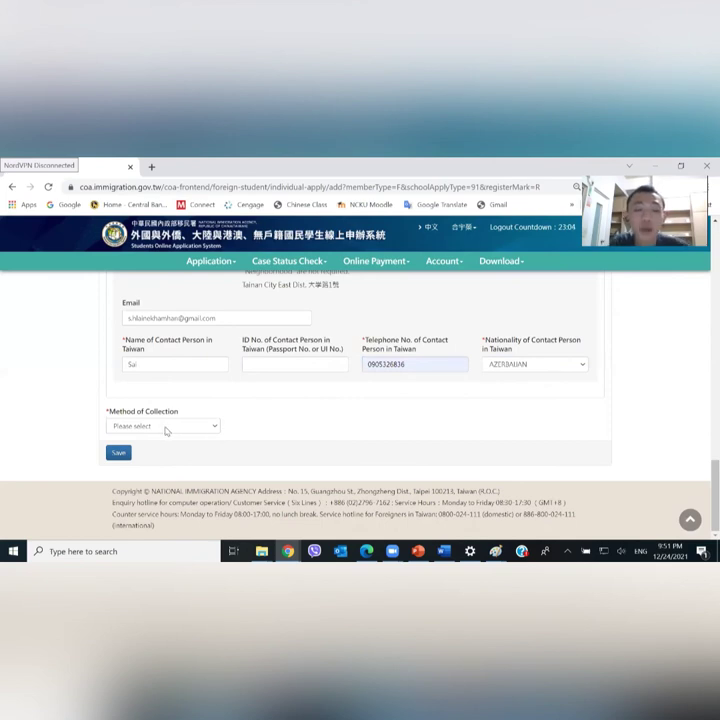
click(166, 428)
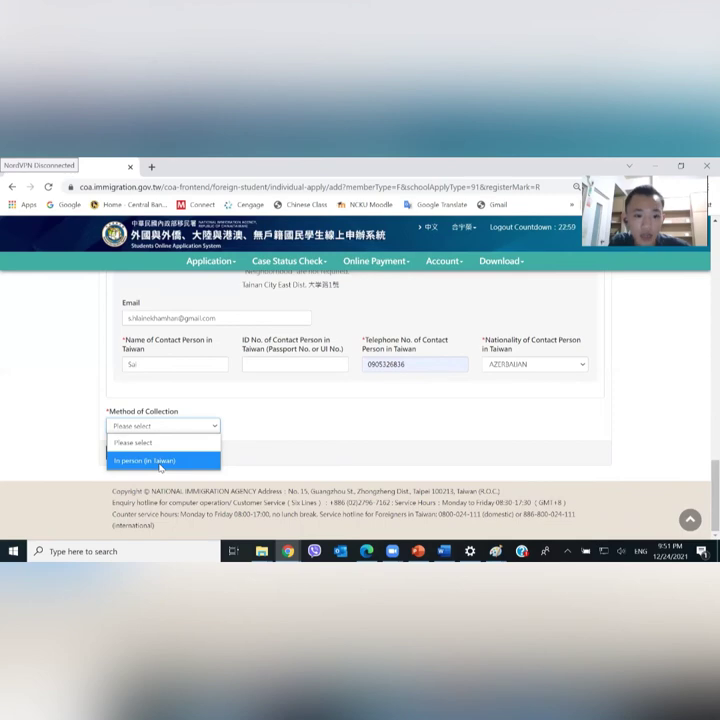
Choose In person (in Taiwan) collection at TAINAN CITY 1st SERVICE CENTER and save the form
click(160, 461)
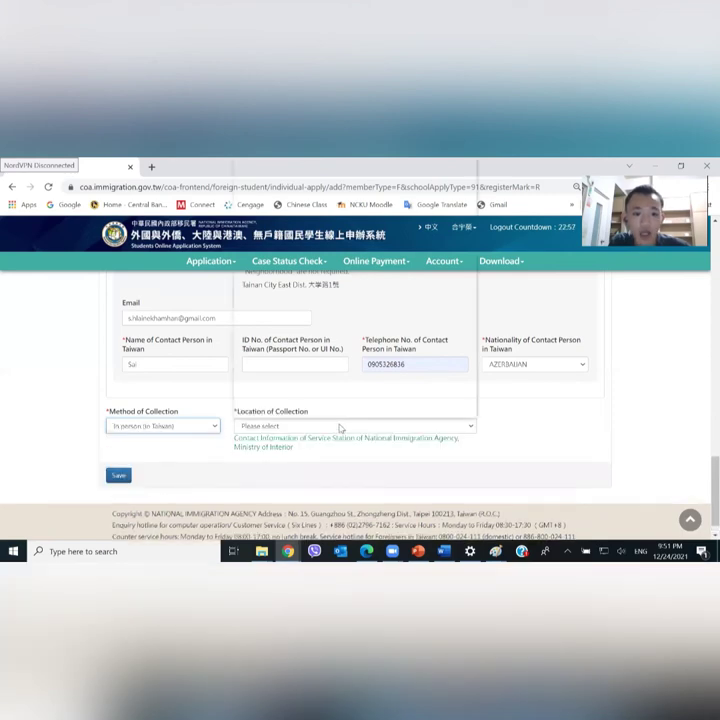
click(340, 428)
scroll(443, 270, down, 1)
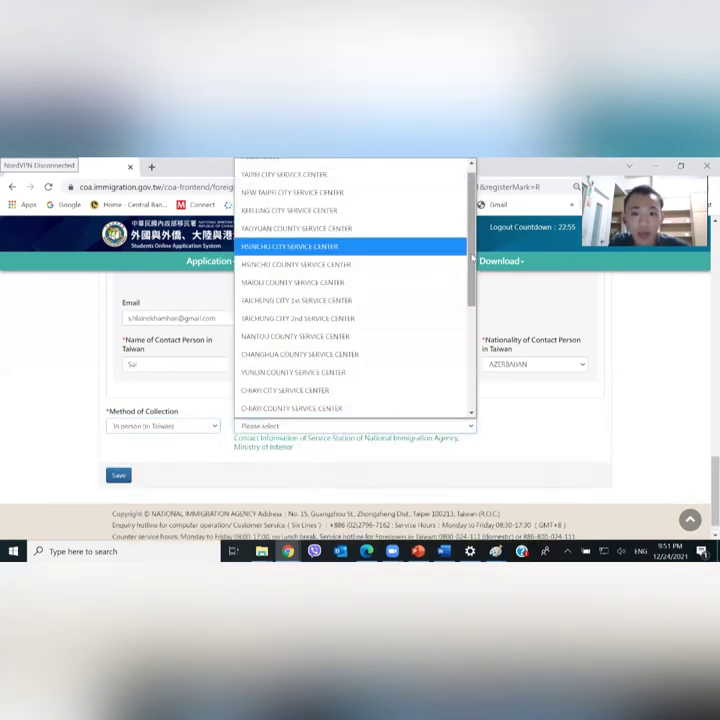
drag(472, 258, 474, 370)
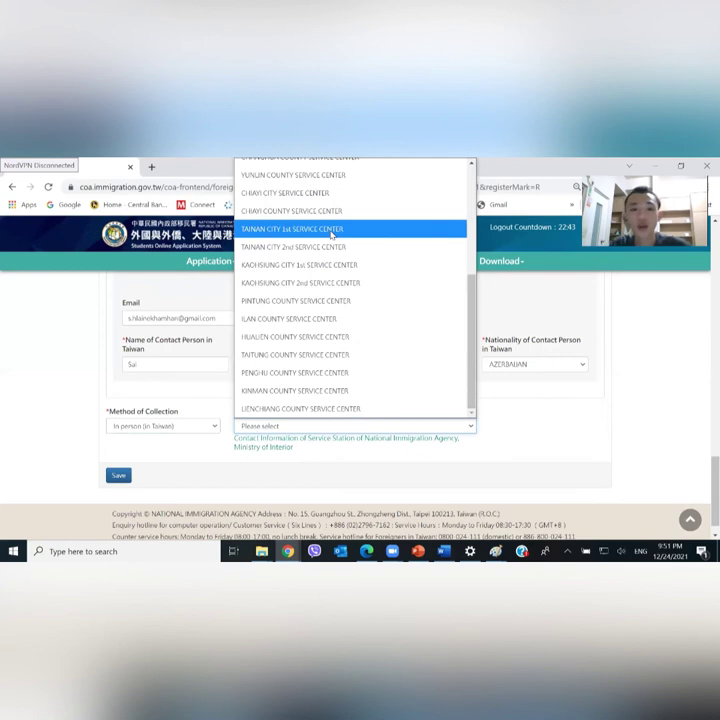
click(331, 232)
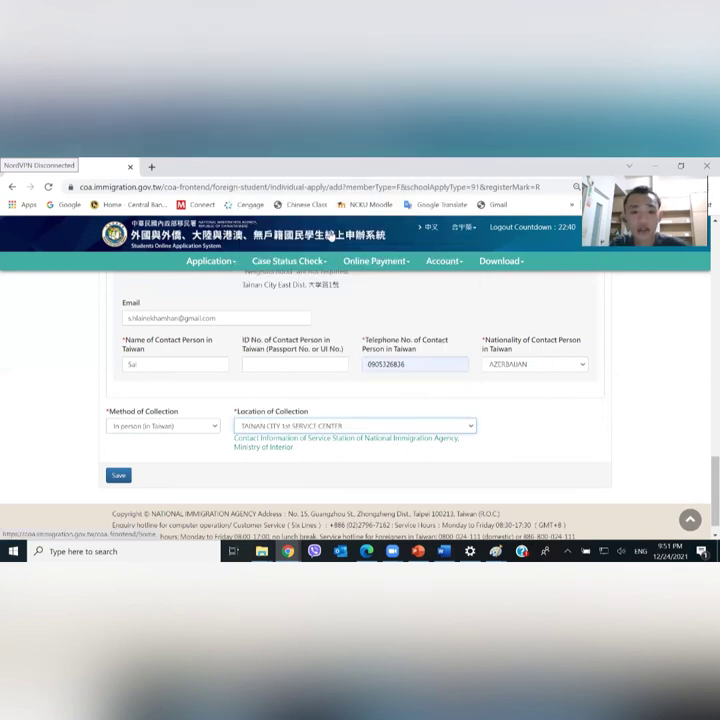
click(117, 476)
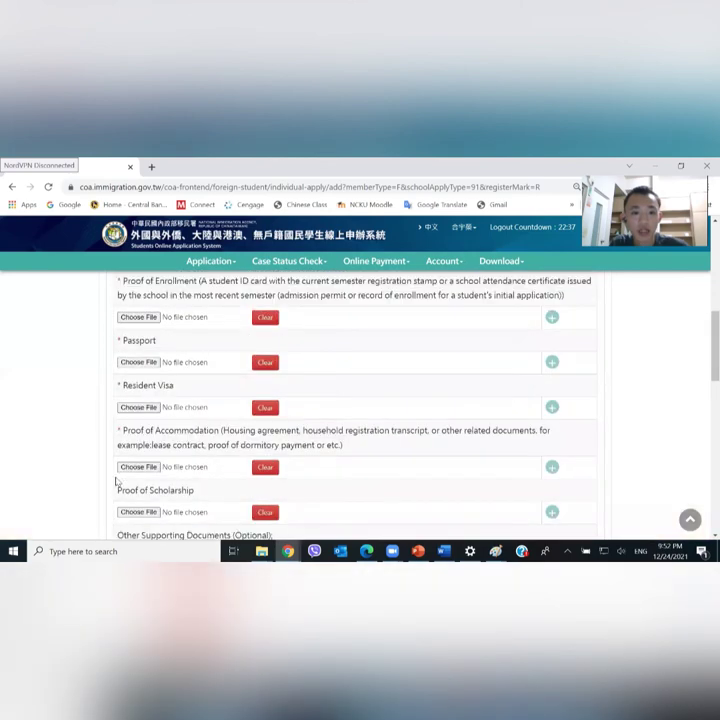
Attach S_7184441.jpg from the Desktop as Proof of Enrollment and save the application
scroll(117, 481, down, 3)
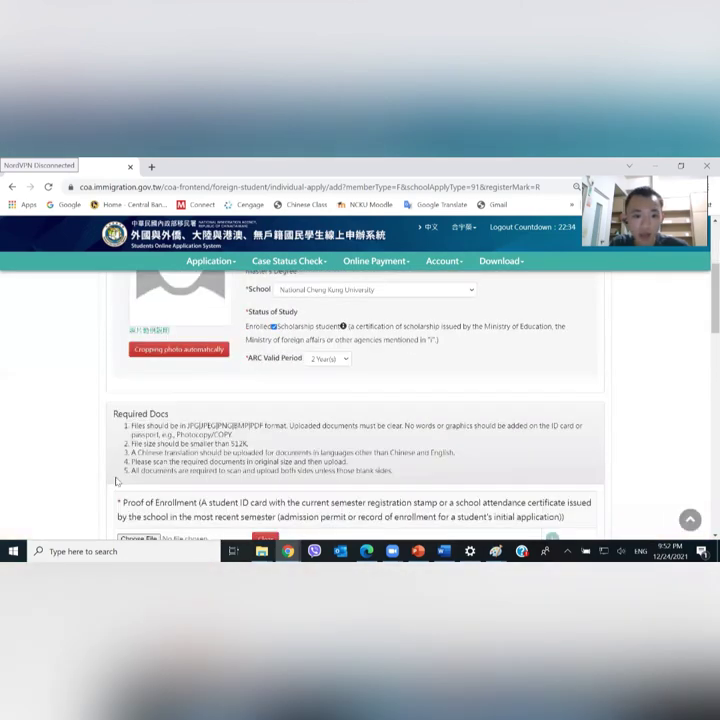
scroll(117, 481, up, 2)
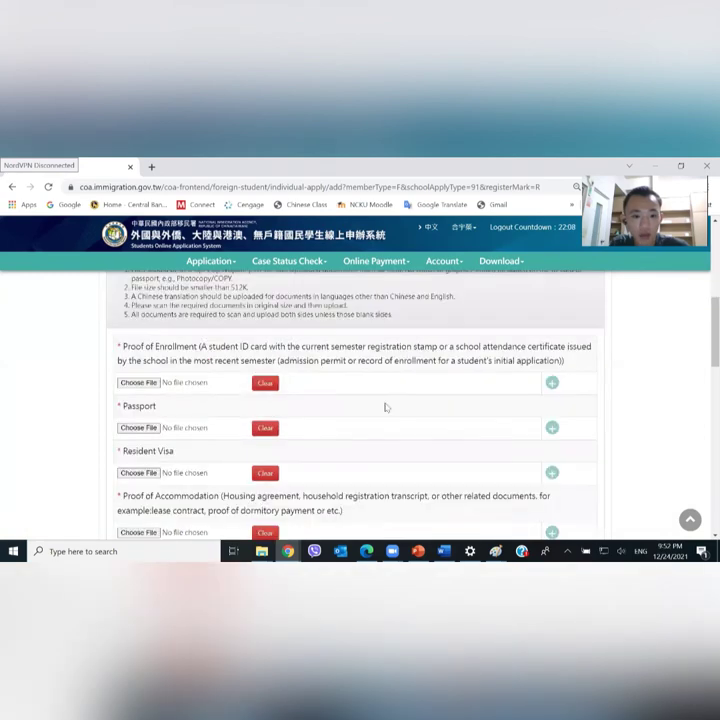
scroll(142, 308, down, 2)
click(139, 303)
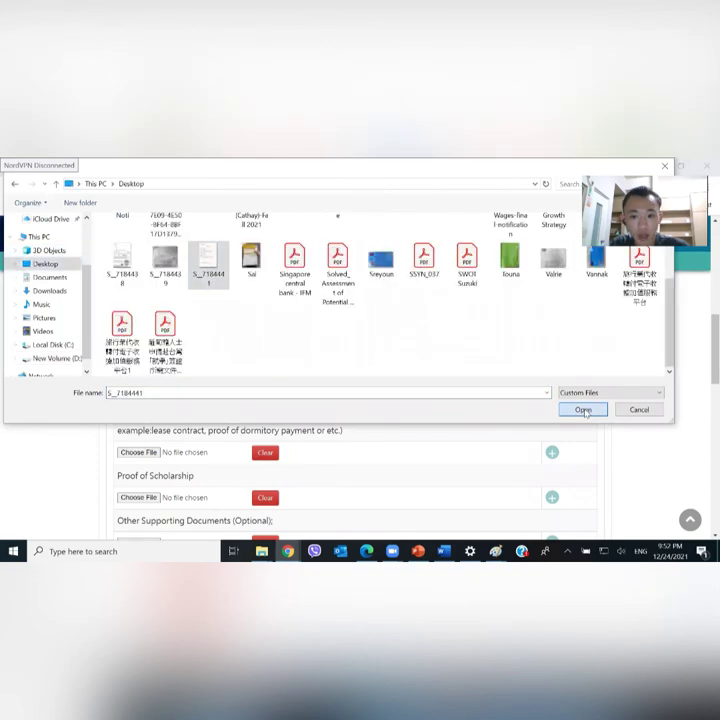
click(584, 410)
click(124, 344)
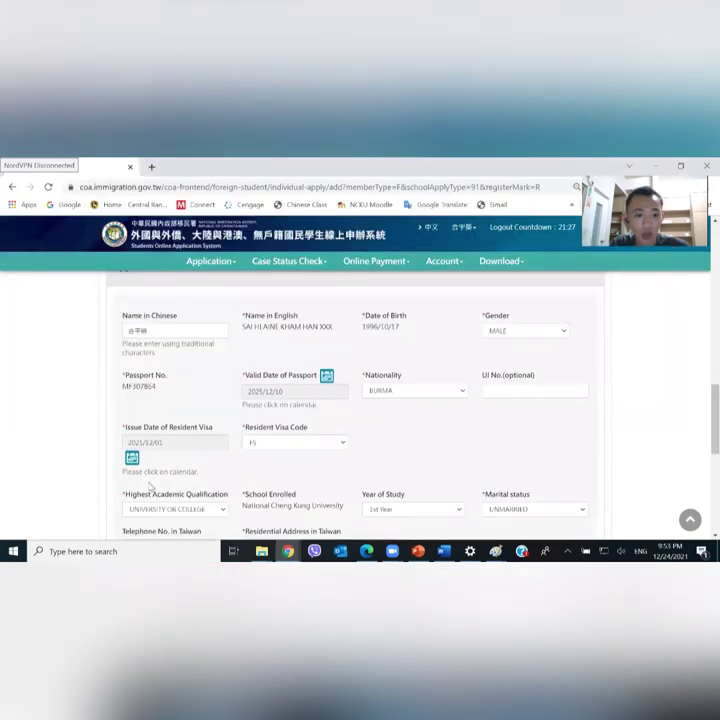
scroll(360, 380, down, 5)
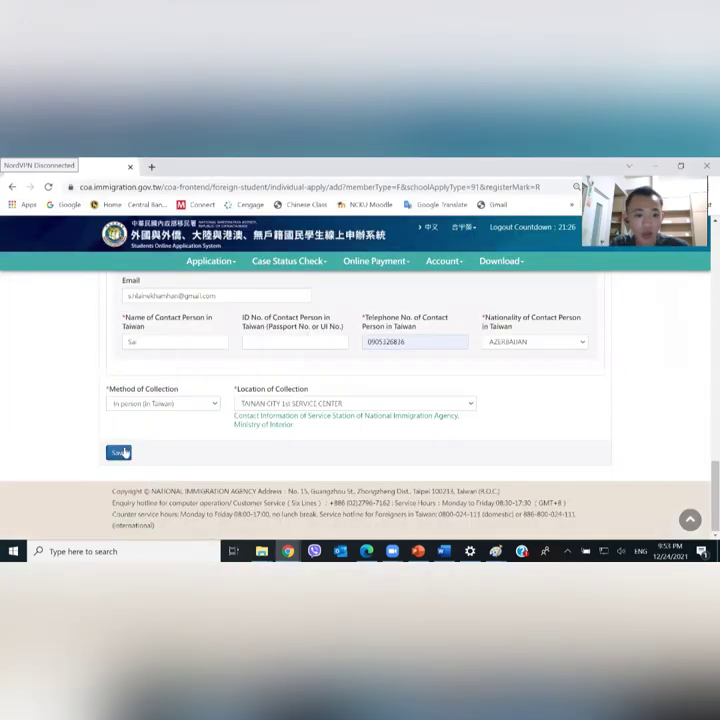
click(118, 453)
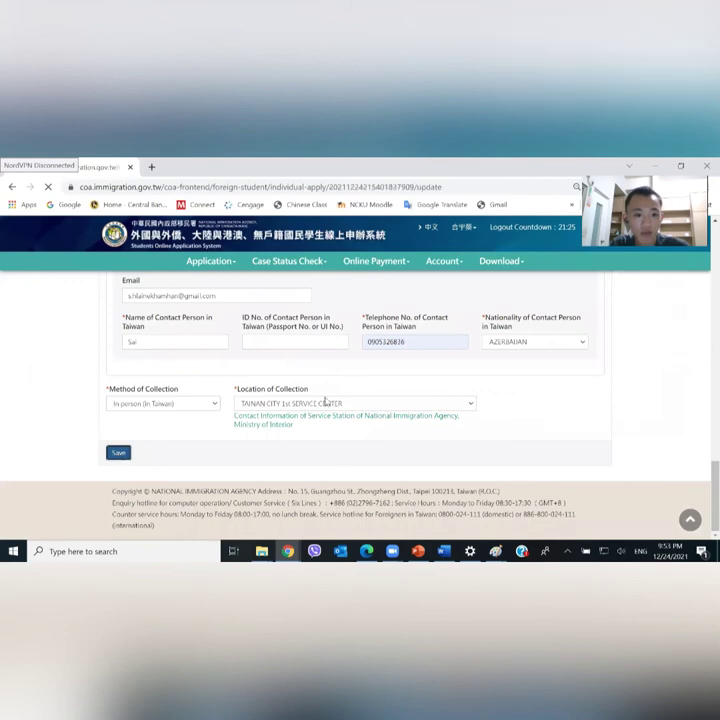
Go back to the home page via the site logo and review the empty application tables
scroll(325, 401, down, 5)
scroll(325, 401, down, 5)
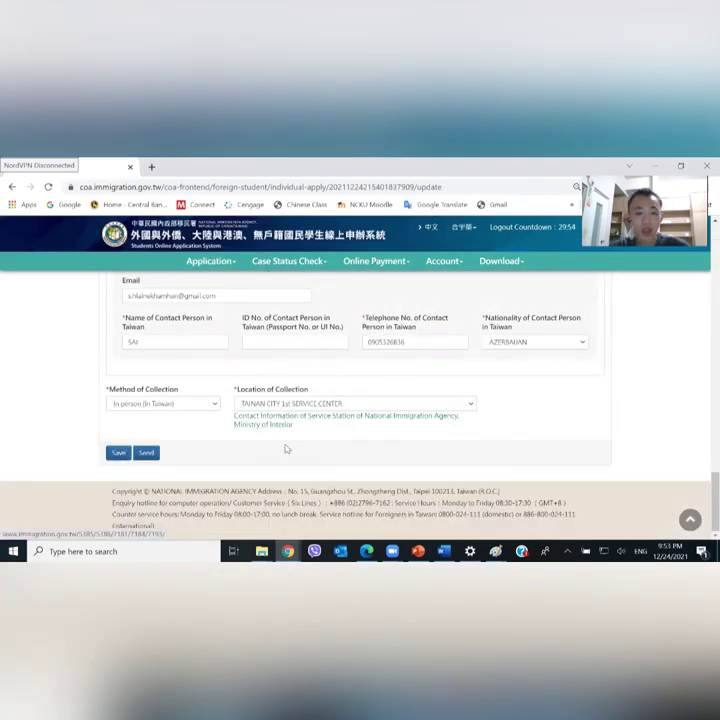
scroll(341, 423, up, 15)
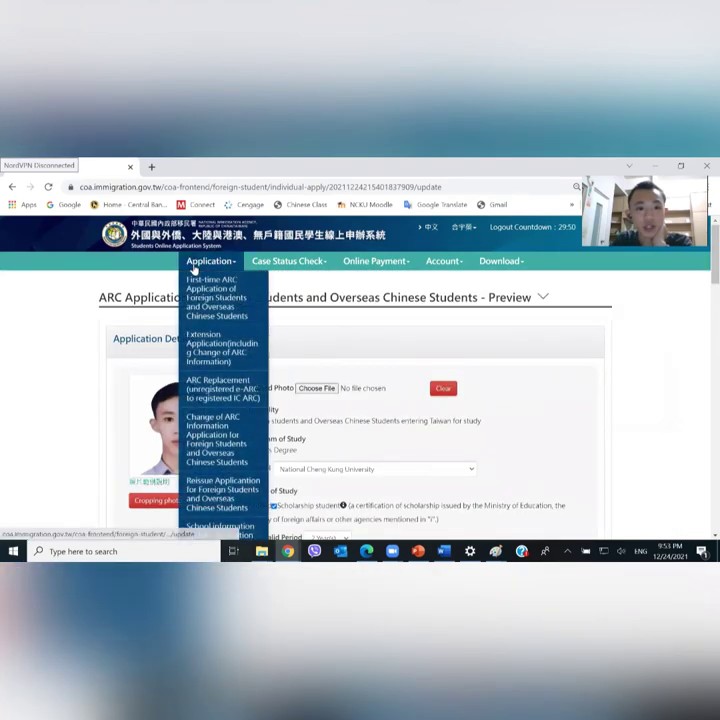
click(144, 240)
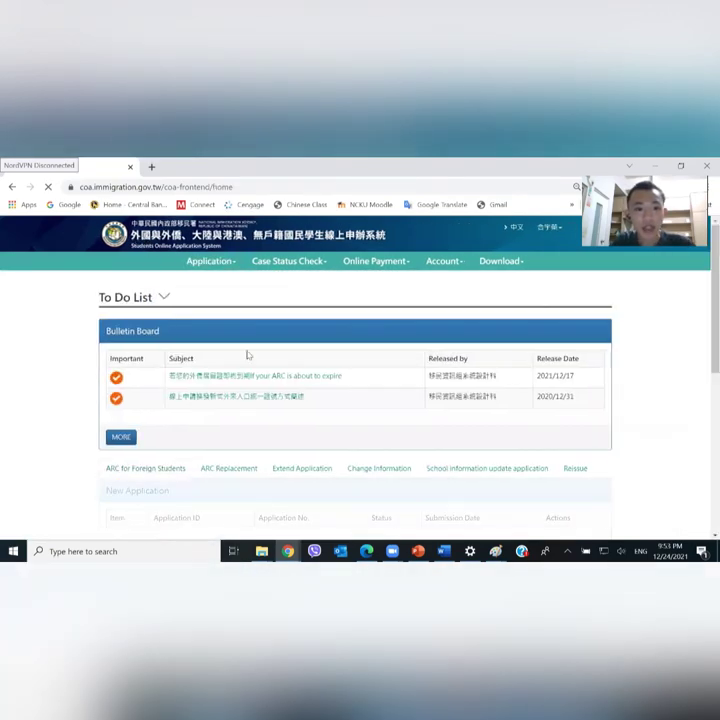
scroll(252, 345, down, 6)
scroll(253, 357, up, 1)
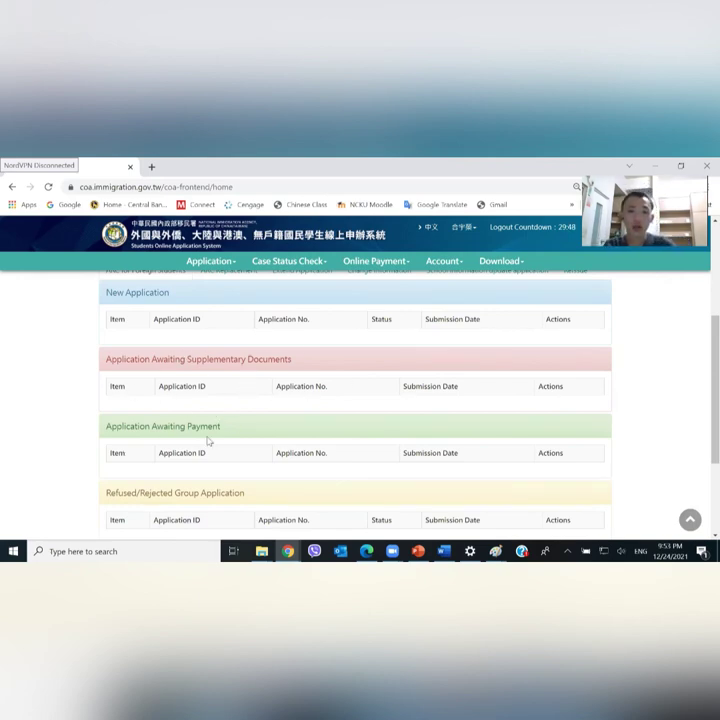
scroll(271, 383, down, 1)
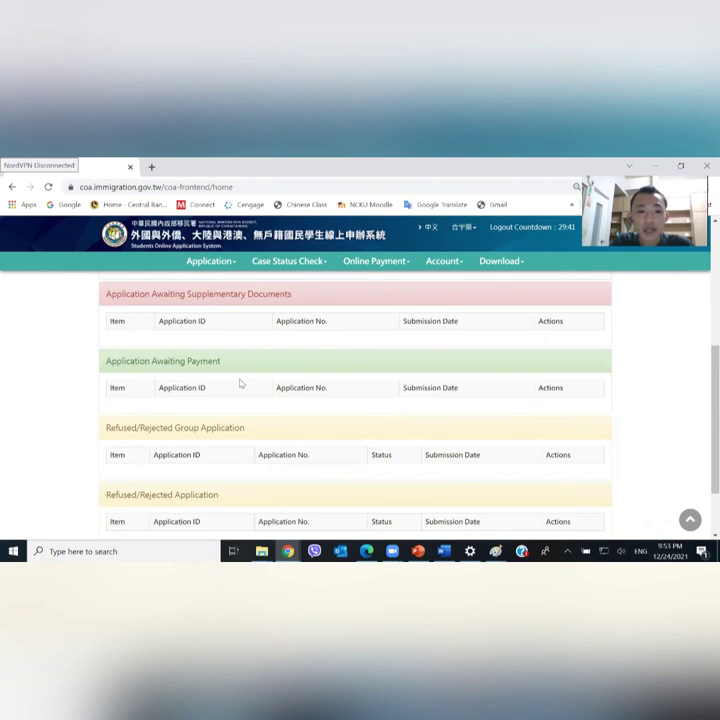
click(357, 263)
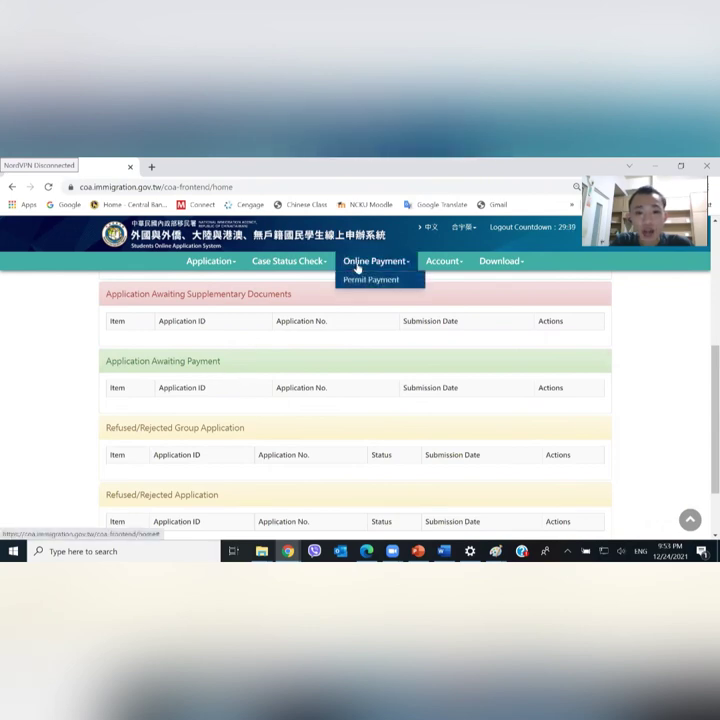
click(362, 279)
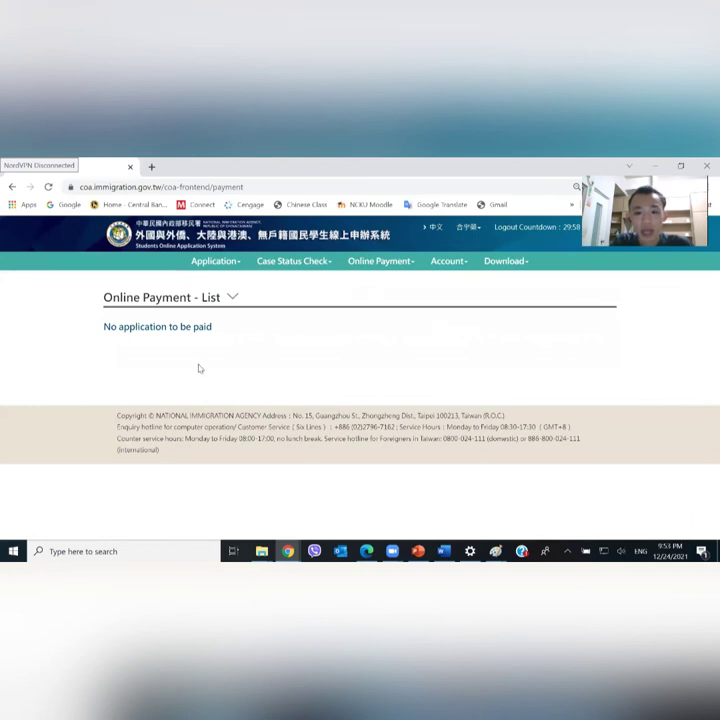
click(158, 246)
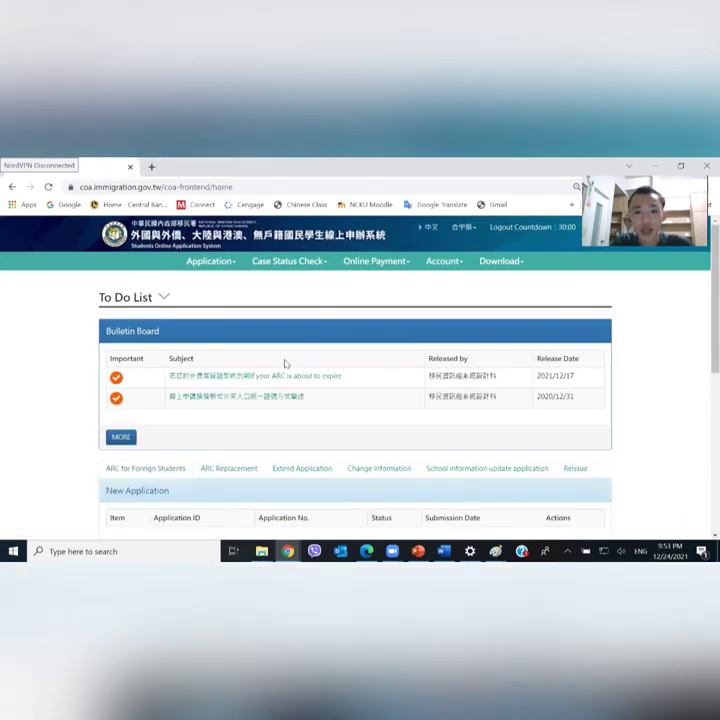
scroll(300, 400, down, 5)
scroll(304, 425, down, 1)
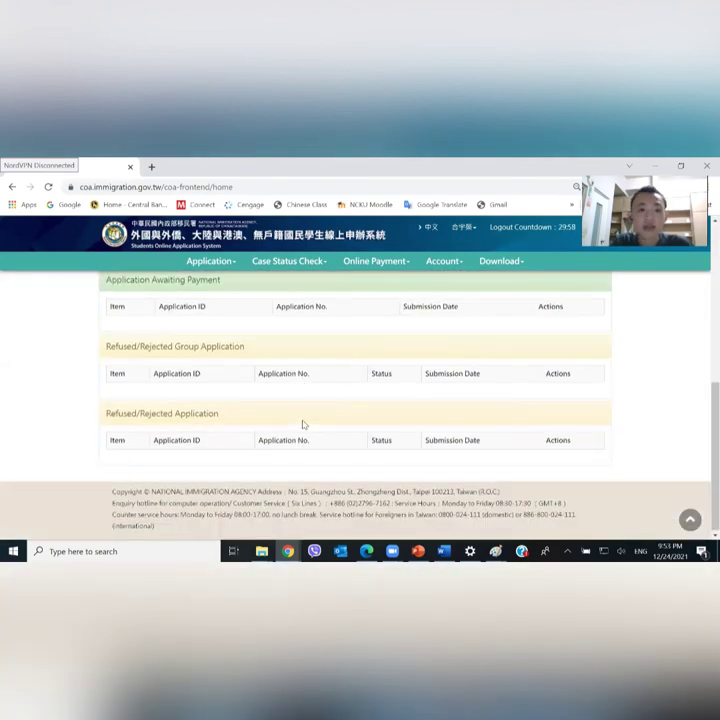
scroll(304, 423, up, 6)
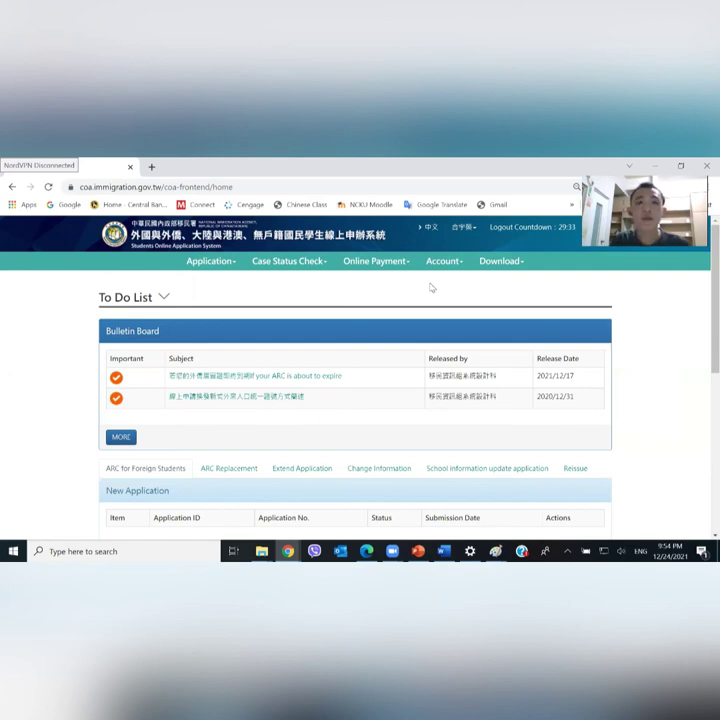
In a new tab, preview the first Google Images result for the new Taiwan ARC card
click(151, 167)
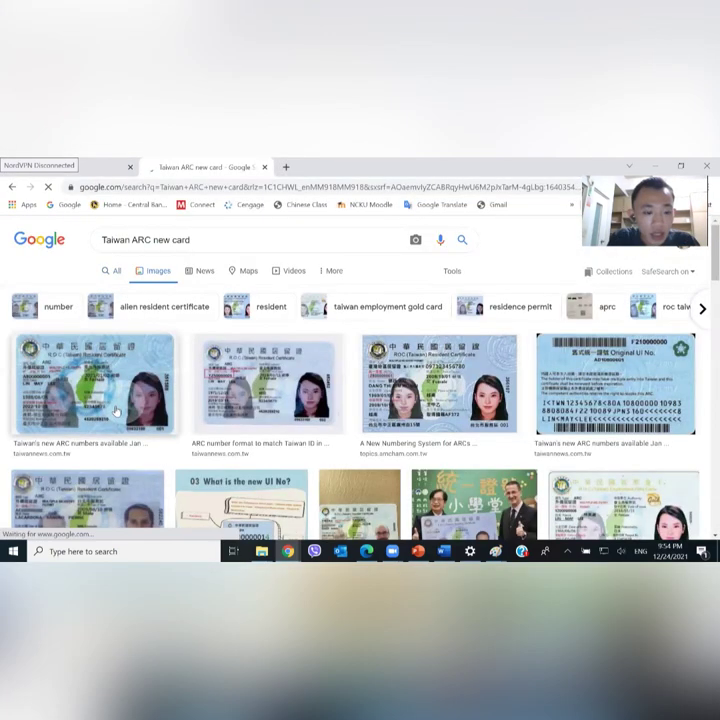
click(116, 411)
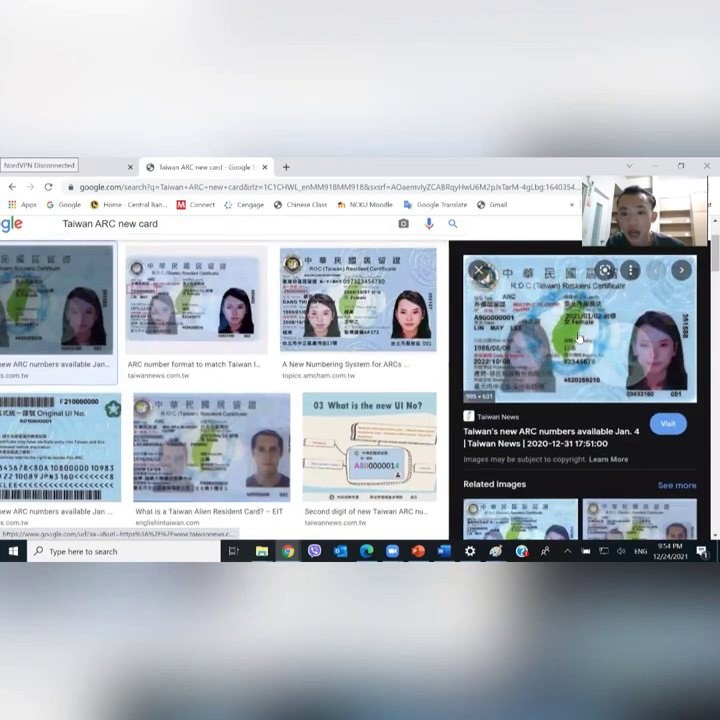
key(ctrl+plus)
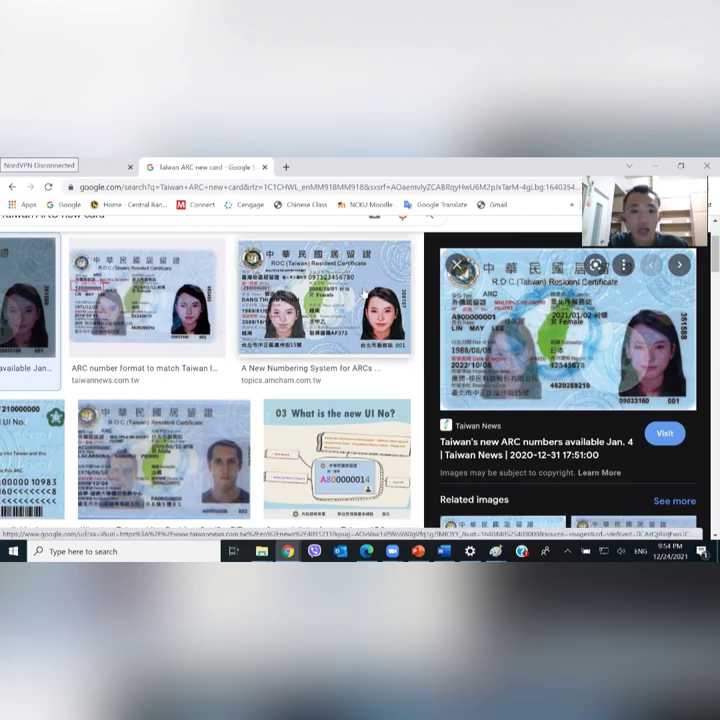
click(455, 265)
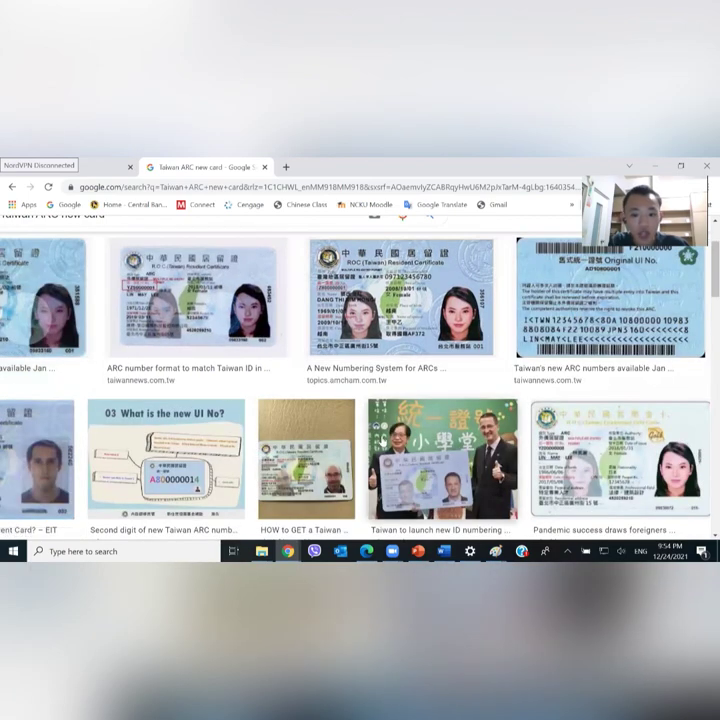
Preview the card's back image, then return to the immigration site tab
click(634, 307)
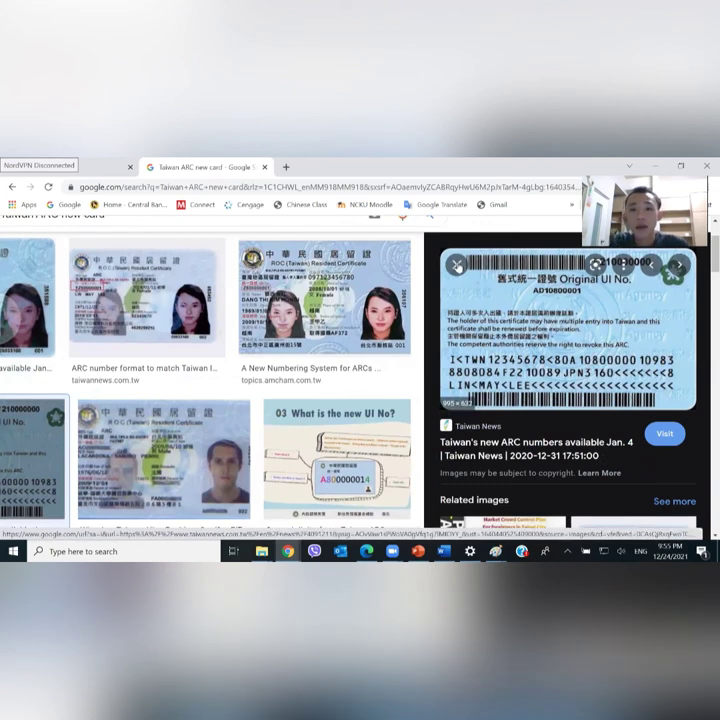
click(456, 264)
click(83, 165)
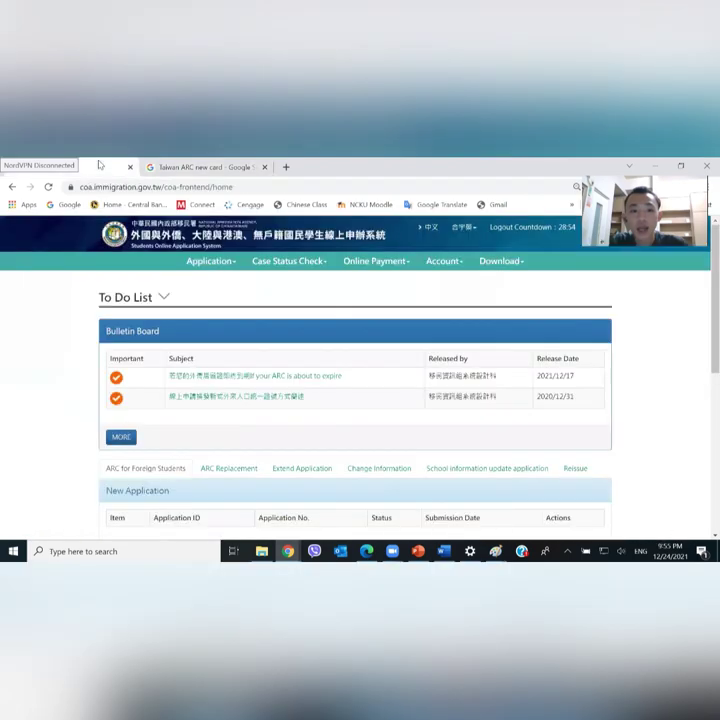
scroll(407, 281, down, 5)
scroll(407, 281, up, 5)
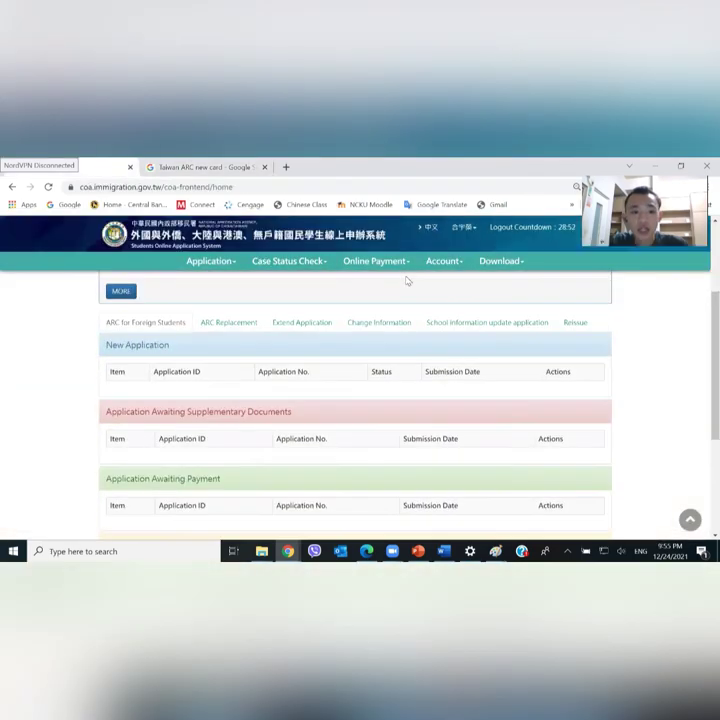